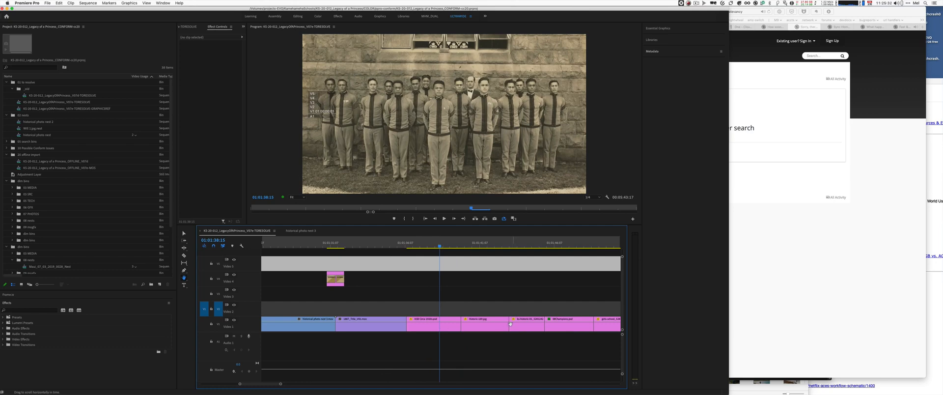
# Step: Select the outdoor group photo clip on Video 1, widen its effect settings to show the keyframe area, and preview the clip
pyautogui.press('v')
pyautogui.click(432, 319)
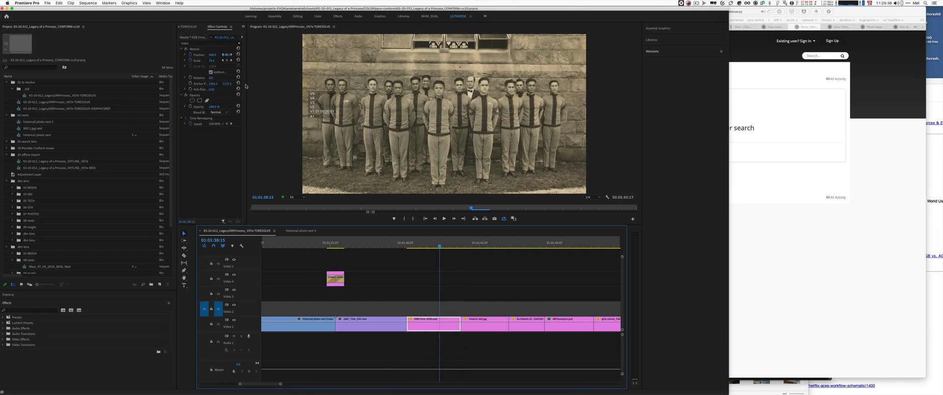
pyautogui.moveTo(246, 86); pyautogui.dragTo(361, 85)
pyautogui.moveTo(333, 36); pyautogui.dragTo(332, 39)
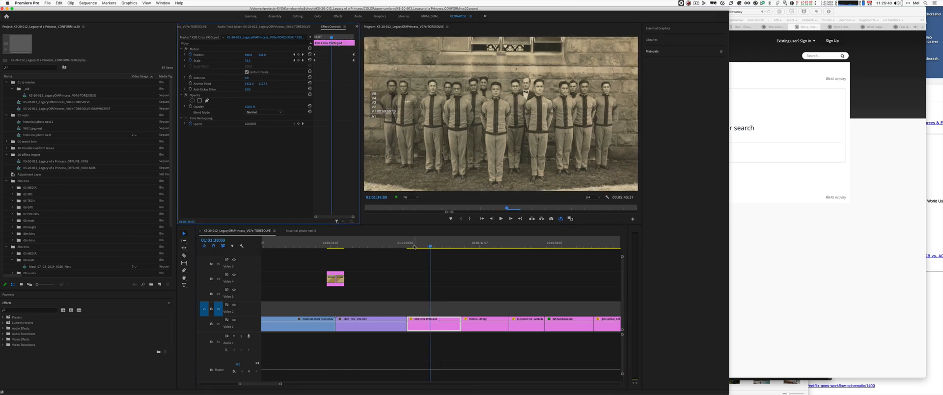
pyautogui.moveTo(418, 246); pyautogui.dragTo(464, 245)
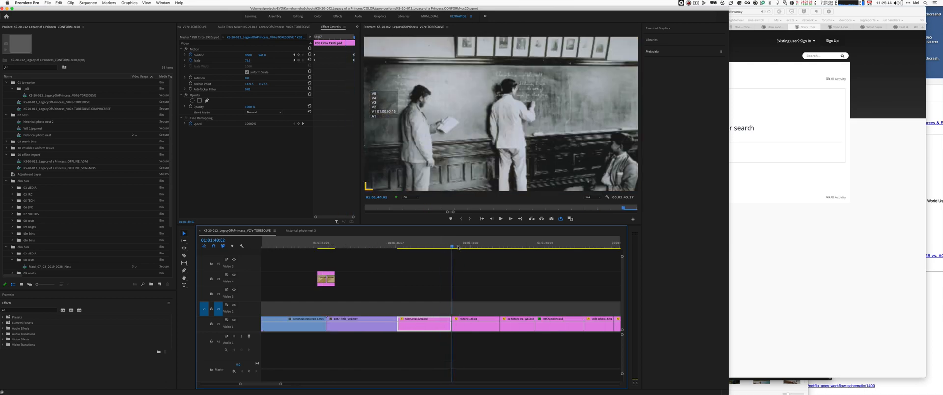
pyautogui.press('j')
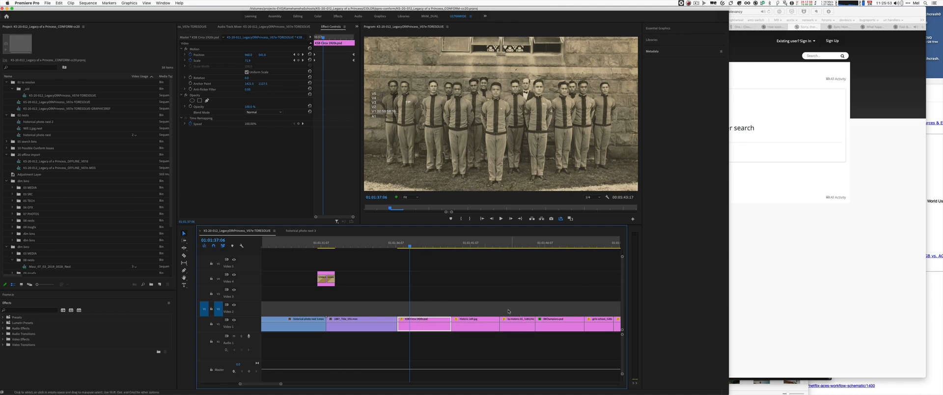
# Step: Review the run of still photo clips on Video 1, from the outdoor group photo to the arcaded building
pyautogui.press('-')
pyautogui.press('=')
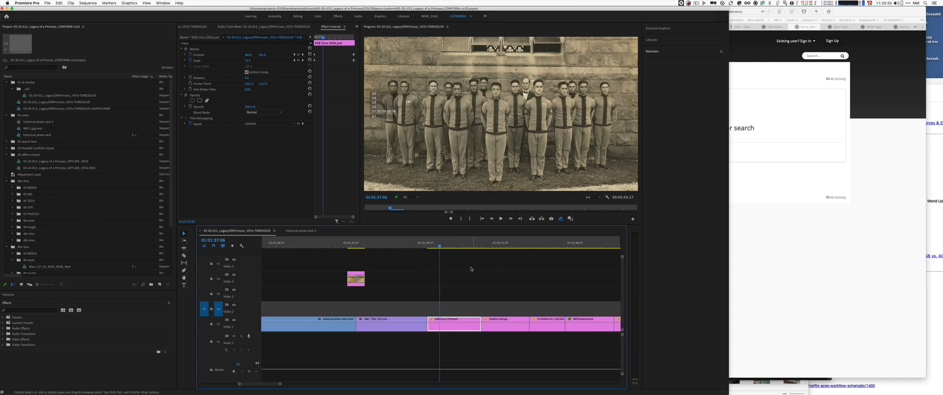
pyautogui.press('-')
pyautogui.click(456, 245)
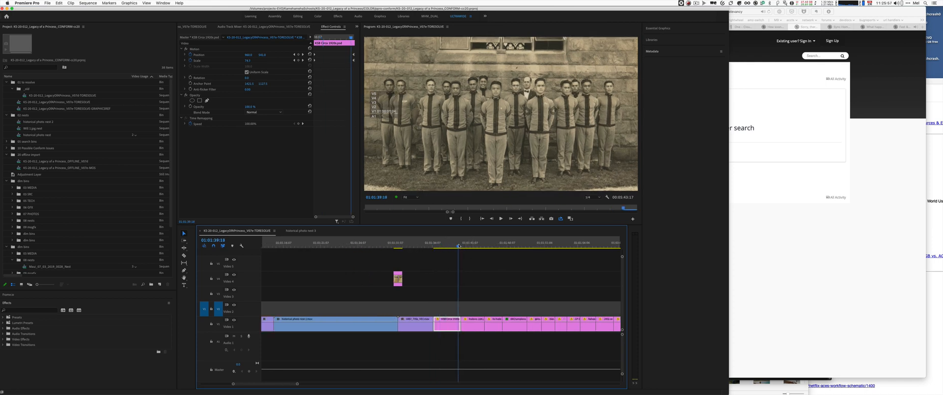
pyautogui.press('-')
pyautogui.press('=')
pyautogui.press('-')
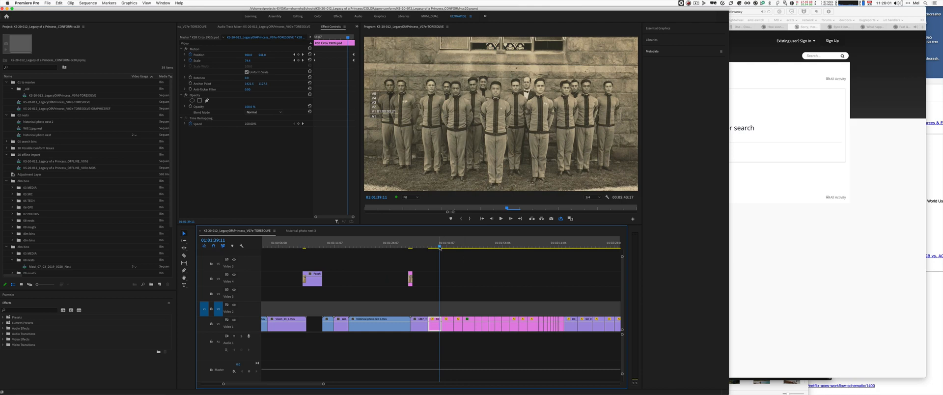
pyautogui.moveTo(440, 245); pyautogui.dragTo(477, 241)
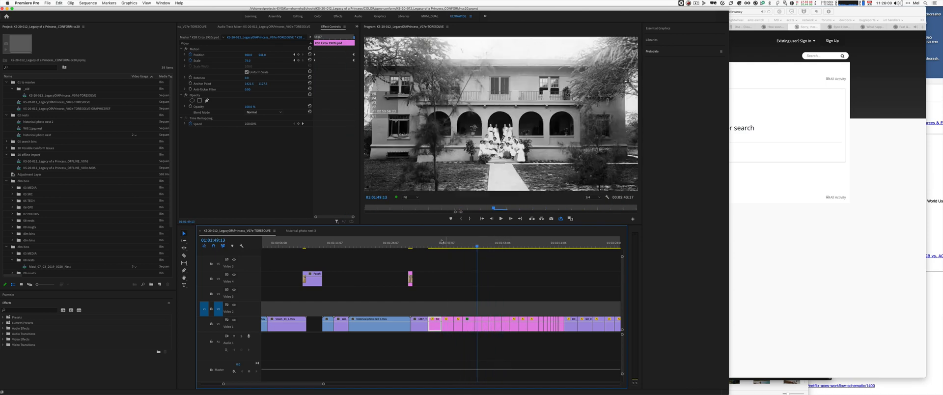
pyautogui.click(458, 262)
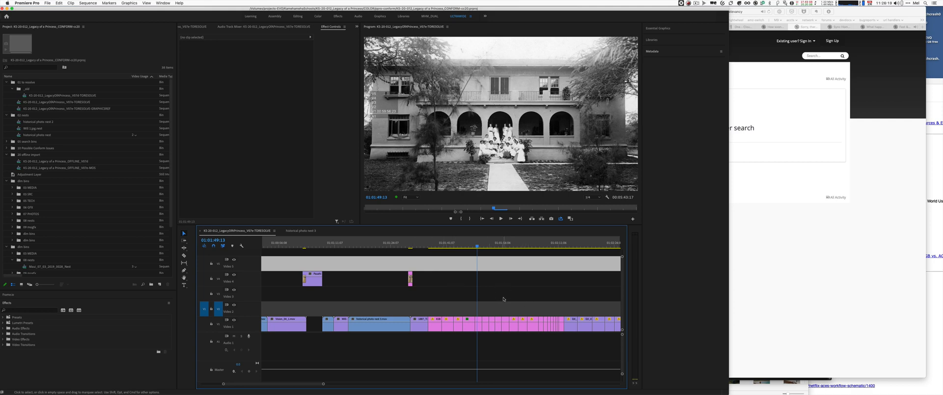
# Step: Find and select every still image clip in the whole timeline, searching by Media Type with the Contains condition
pyautogui.press('\\')
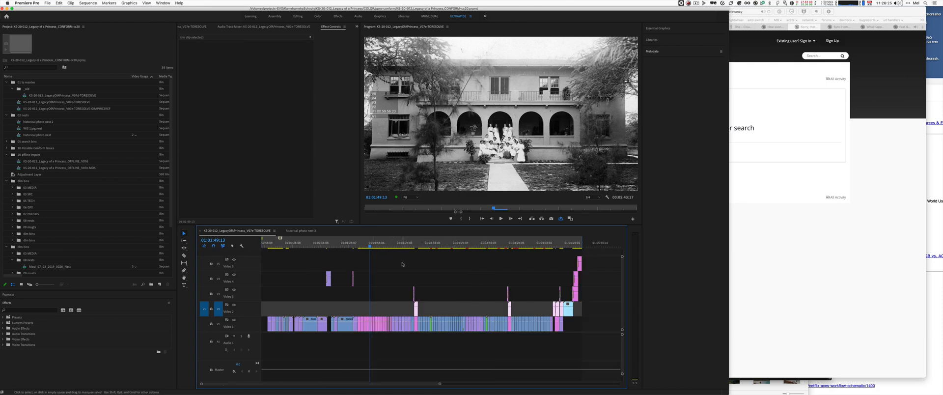
pyautogui.press('super+f')
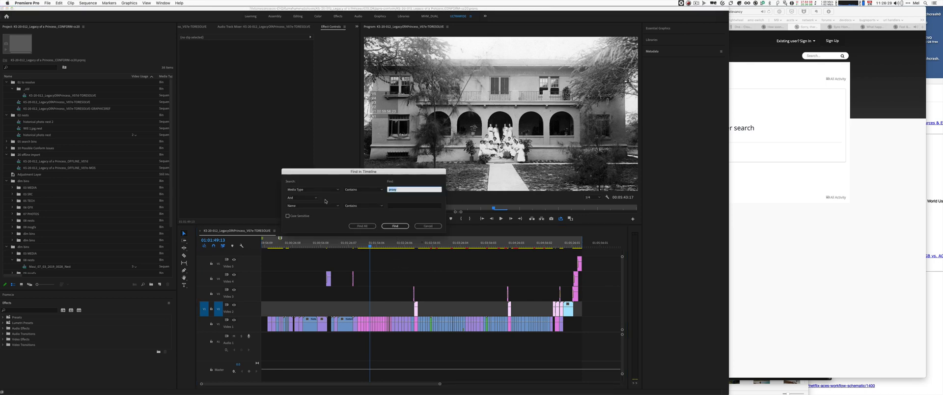
pyautogui.click(312, 189)
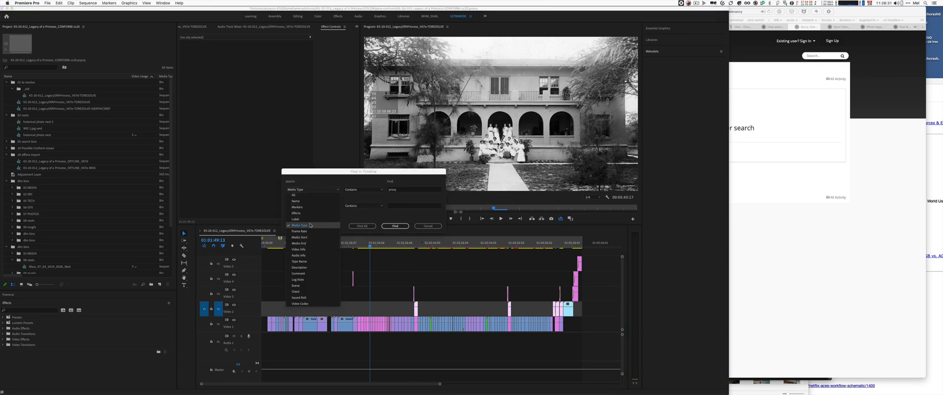
pyautogui.click(310, 226)
pyautogui.click(367, 190)
pyautogui.click(373, 195)
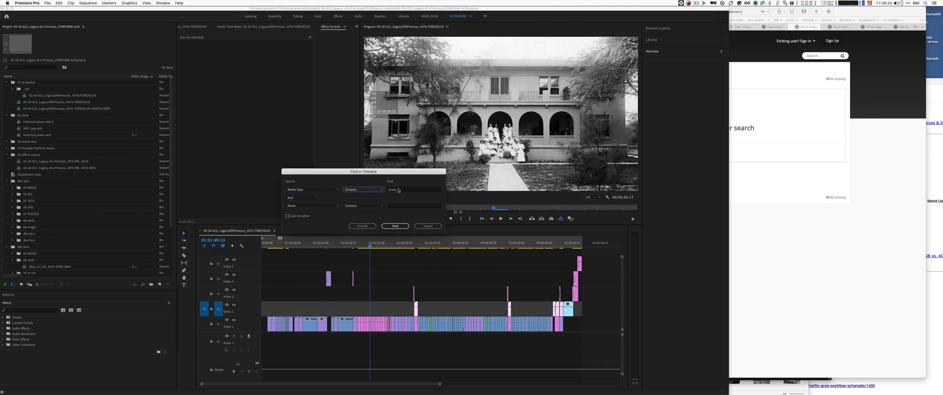
pyautogui.click(398, 190)
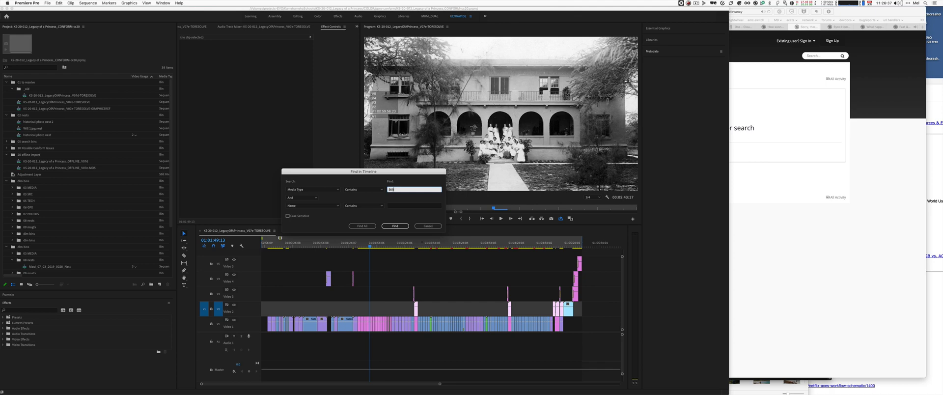
pyautogui.click(369, 227)
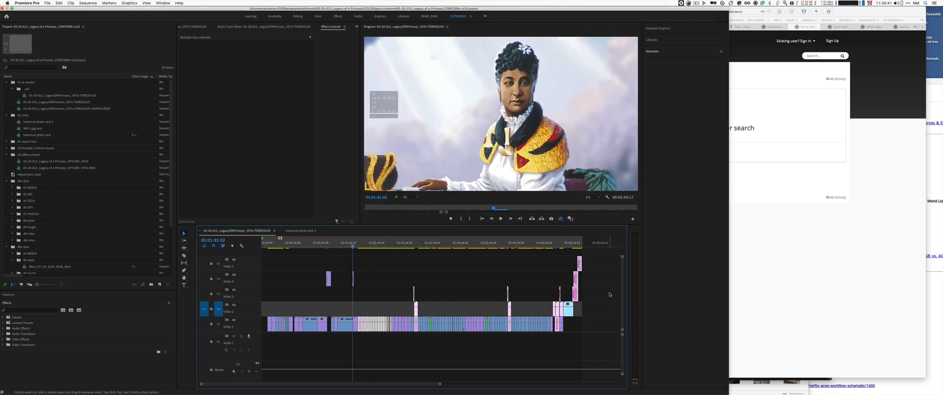
# Step: Set the label colour of all selected still clips to RED
pyautogui.rightClick(367, 328)
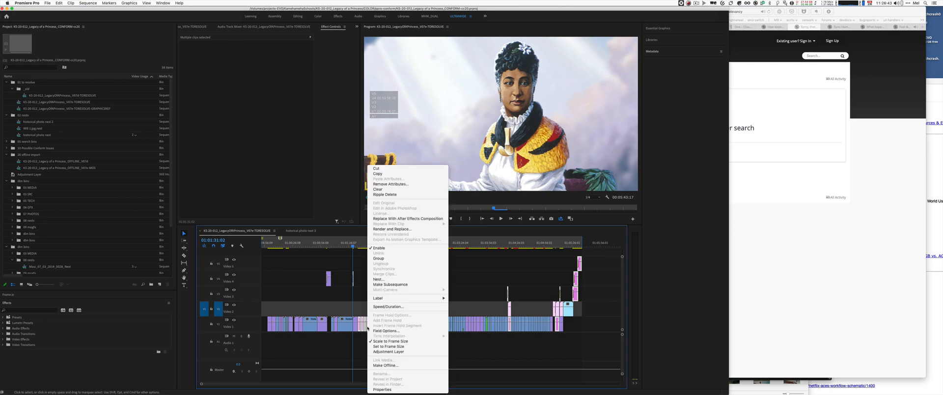
pyautogui.moveTo(432, 298)
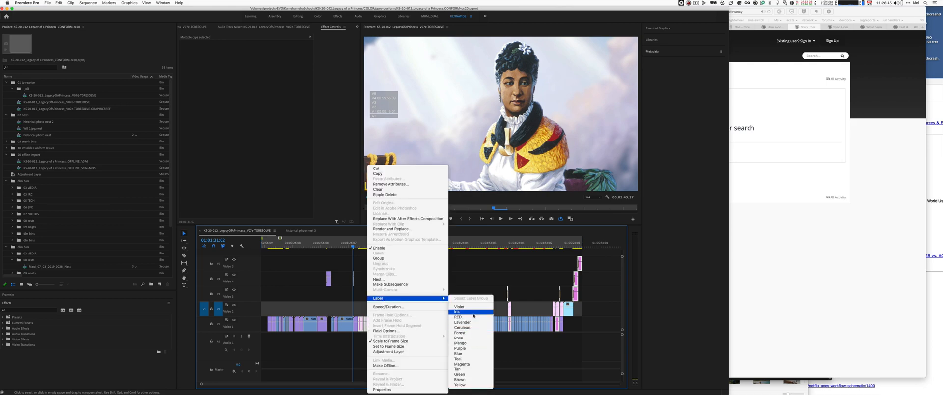
pyautogui.click(474, 317)
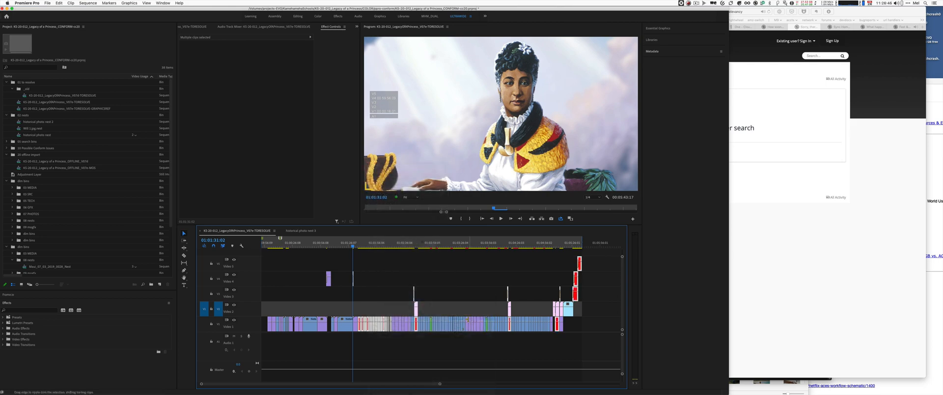
# Step: Examine where the red-labelled stills sit in the timeline, from the start of the main photo run to its end
pyautogui.click(358, 244)
pyautogui.press('=')
pyautogui.press('=')
pyautogui.press('=')
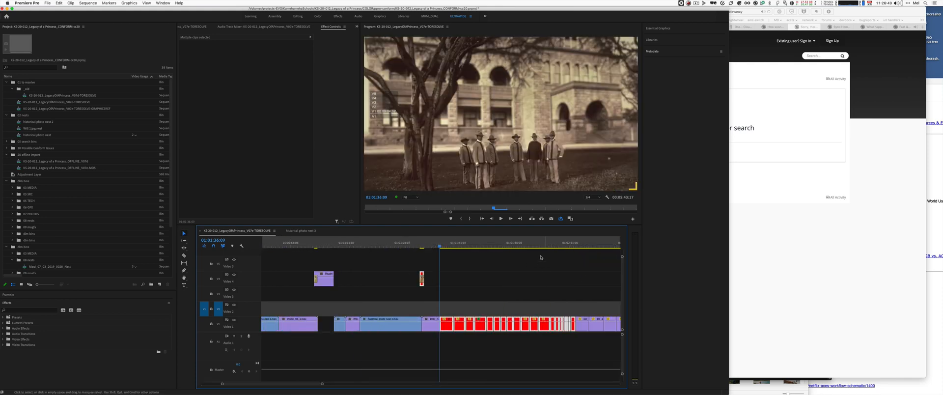
pyautogui.press('h')
pyautogui.moveTo(521, 273); pyautogui.dragTo(415, 273)
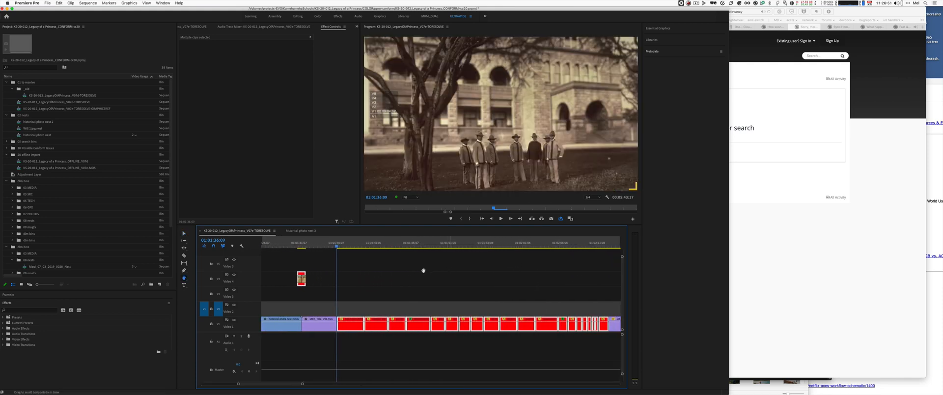
pyautogui.click(348, 243)
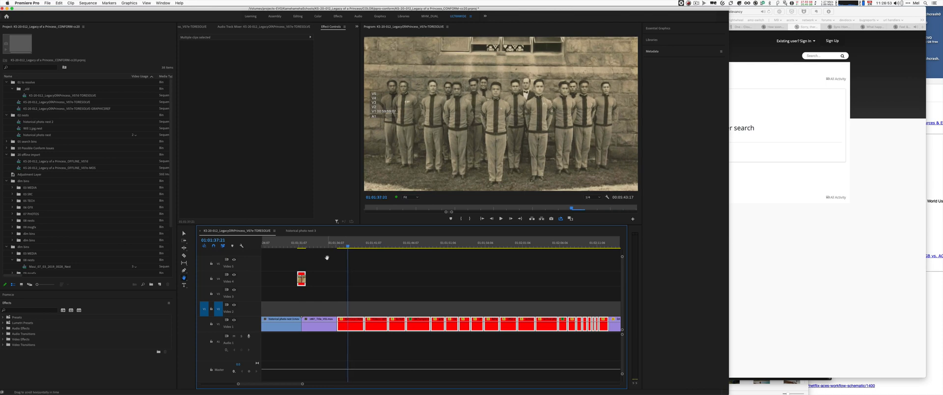
pyautogui.click(299, 243)
pyautogui.moveTo(299, 243); pyautogui.dragTo(358, 241)
pyautogui.press('-')
pyautogui.press('=')
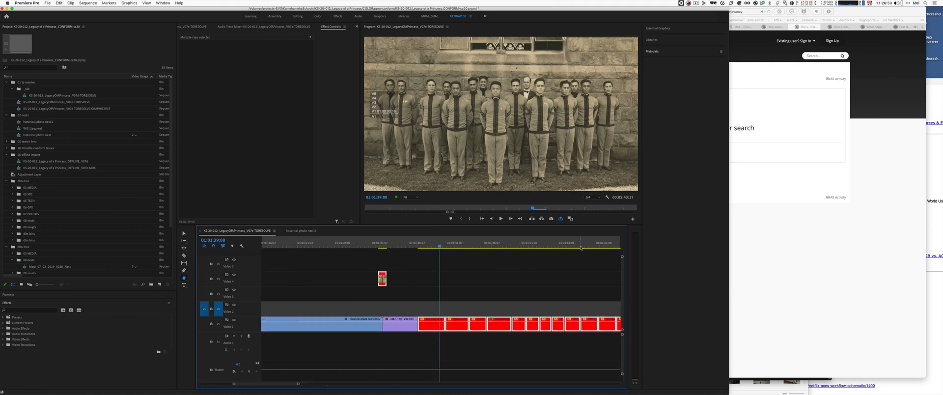
pyautogui.press('-')
pyautogui.moveTo(565, 242); pyautogui.dragTo(549, 244)
pyautogui.press('=')
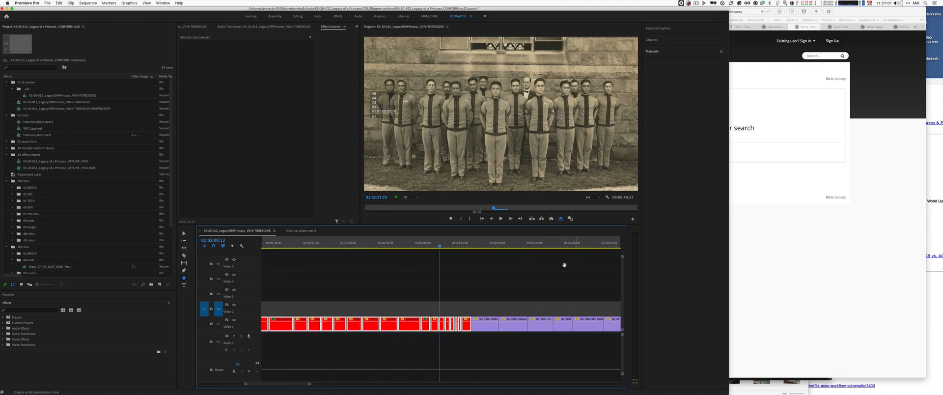
pyautogui.press('-')
pyautogui.click(354, 244)
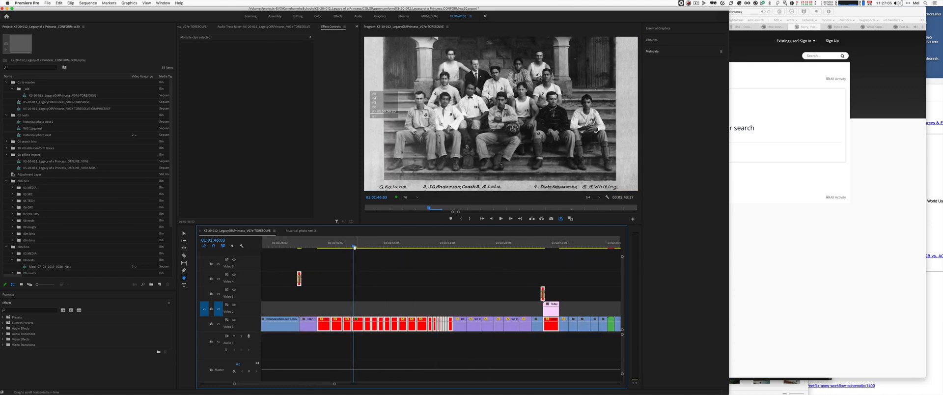
pyautogui.hscroll(1, 354, 245)
pyautogui.click(324, 246)
pyautogui.press('=')
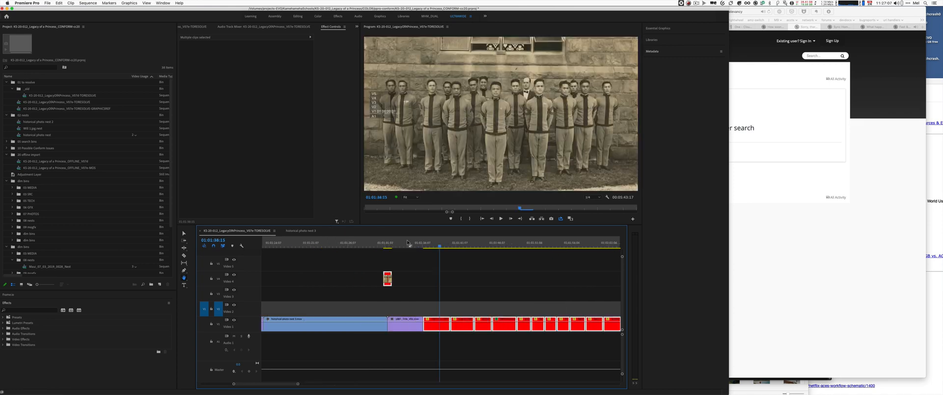
# Step: Inspect the motion settings of the group photo and blackboard photo clips, and preview the stone building photo
pyautogui.press('v')
pyautogui.click(438, 298)
pyautogui.click(441, 327)
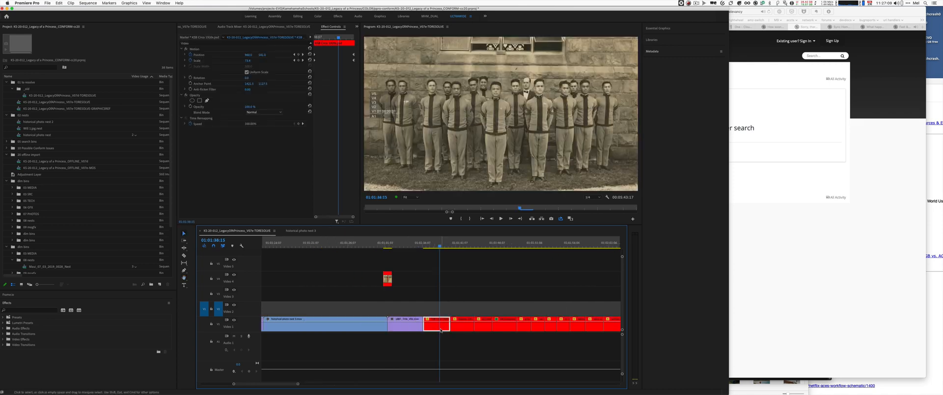
pyautogui.click(463, 327)
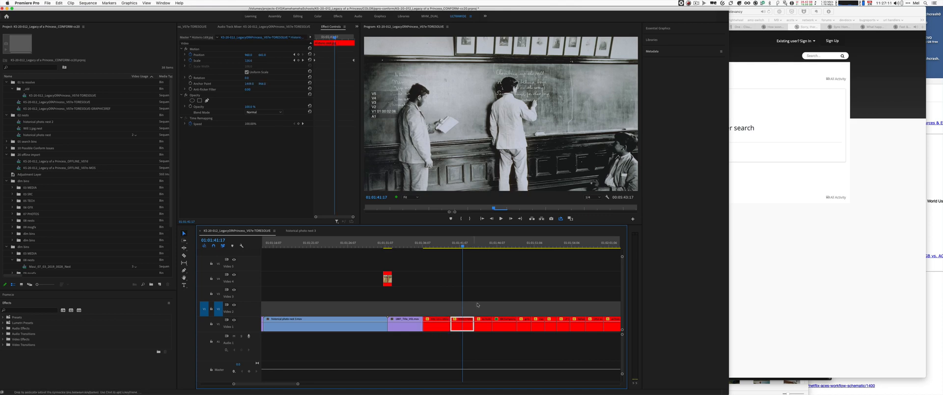
pyautogui.click(482, 244)
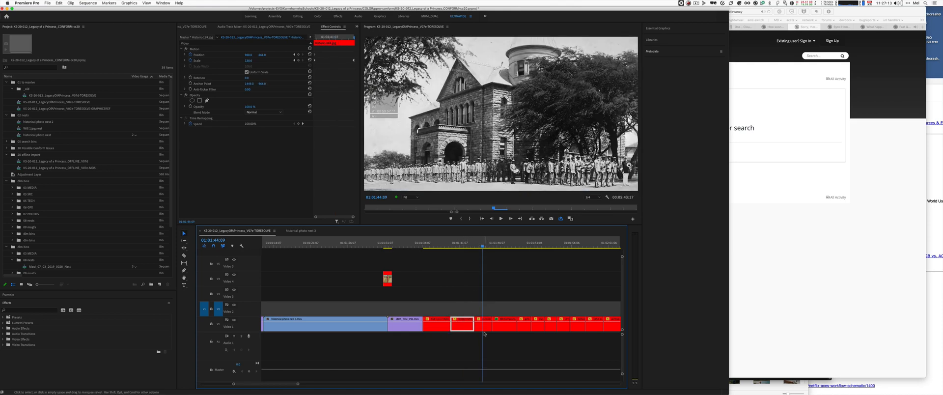
pyautogui.press('-')
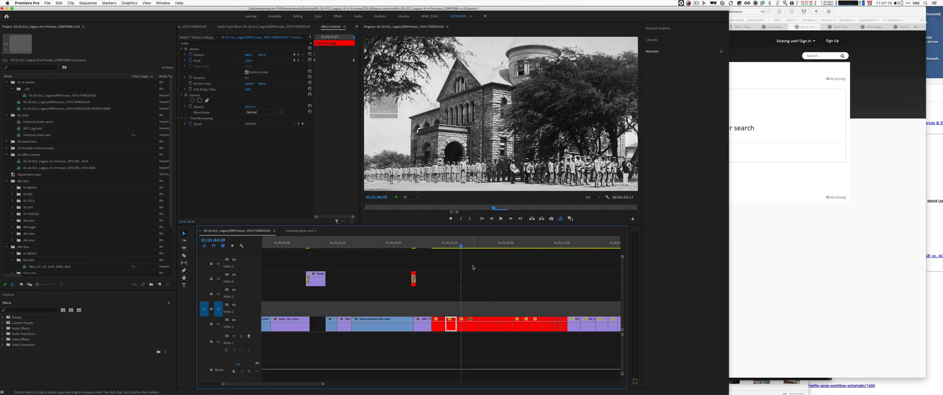
# Step: Select the continuous run of red-labelled photo clips on Video 1, starting with the outdoor group photo
pyautogui.click(441, 244)
pyautogui.moveTo(441, 245); pyautogui.dragTo(442, 244)
pyautogui.click(475, 306)
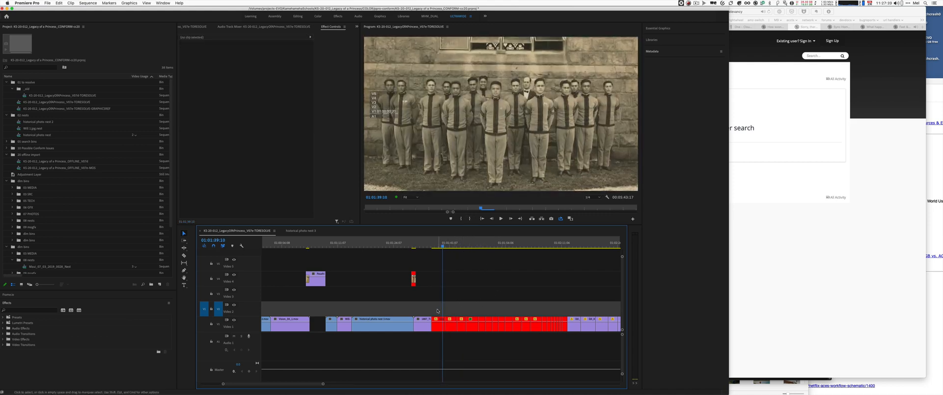
pyautogui.moveTo(435, 306); pyautogui.dragTo(565, 328)
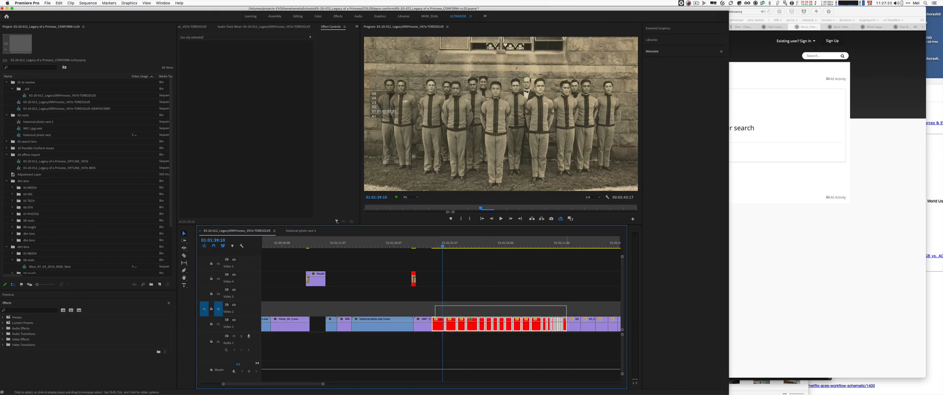
# Step: Skim through the selected photo run and try to nest the clips into a new sequence
pyautogui.moveTo(455, 244); pyautogui.dragTo(523, 244)
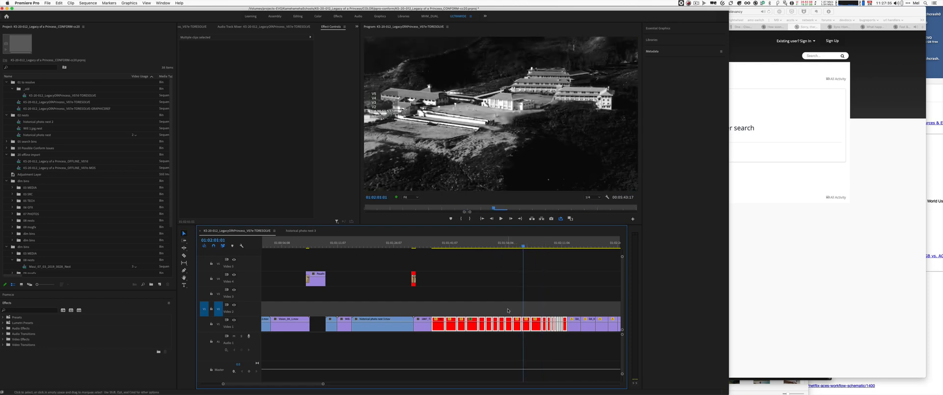
pyautogui.hotkey('shift', 'n')
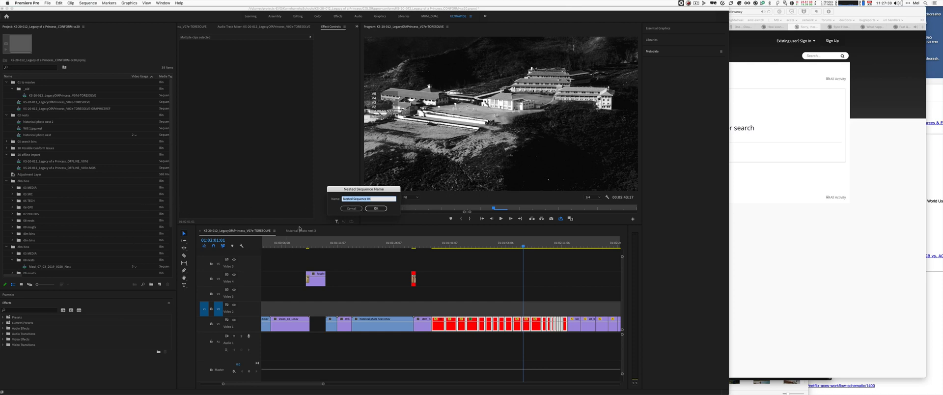
pyautogui.click(351, 208)
# Step: Select the nests bin and try to nest the red photo run on Video 1 as "historical photo nest 4"
pyautogui.moveTo(170, 220); pyautogui.dragTo(169, 267)
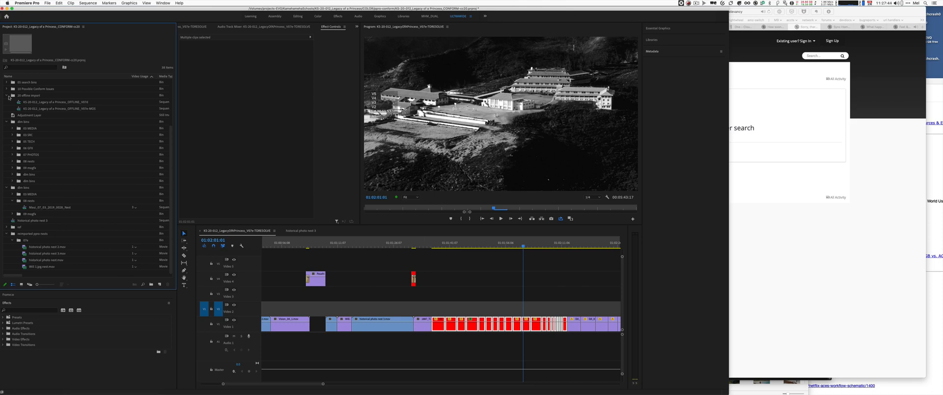
pyautogui.scroll(5, 102, 107)
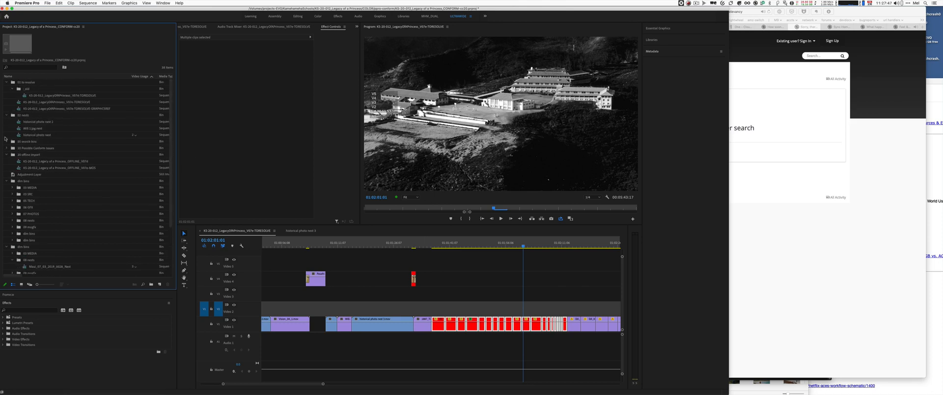
pyautogui.click(25, 116)
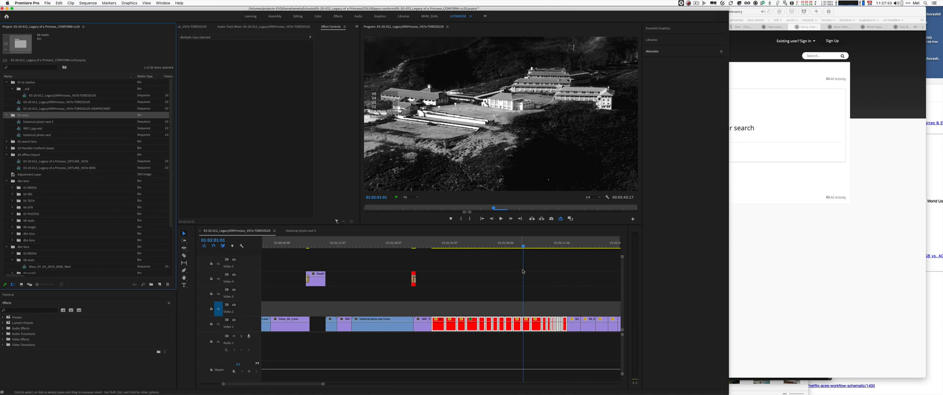
pyautogui.moveTo(439, 304); pyautogui.dragTo(560, 322)
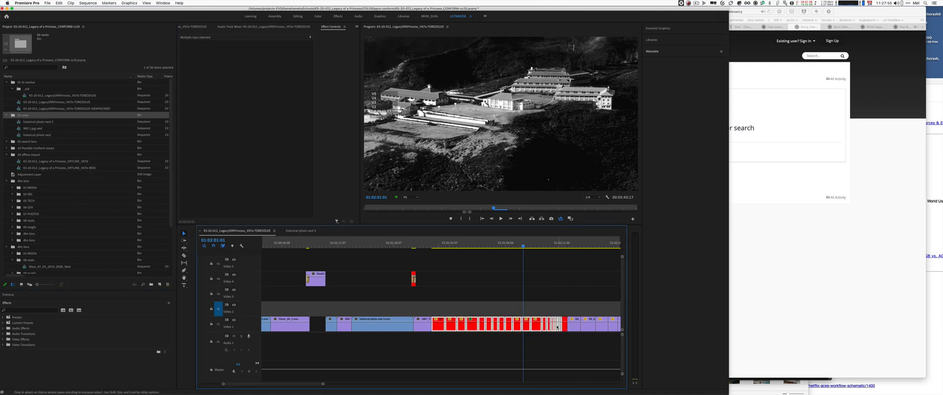
pyautogui.hotkey('shift', 'n')
pyautogui.write('historical photo nest 4')
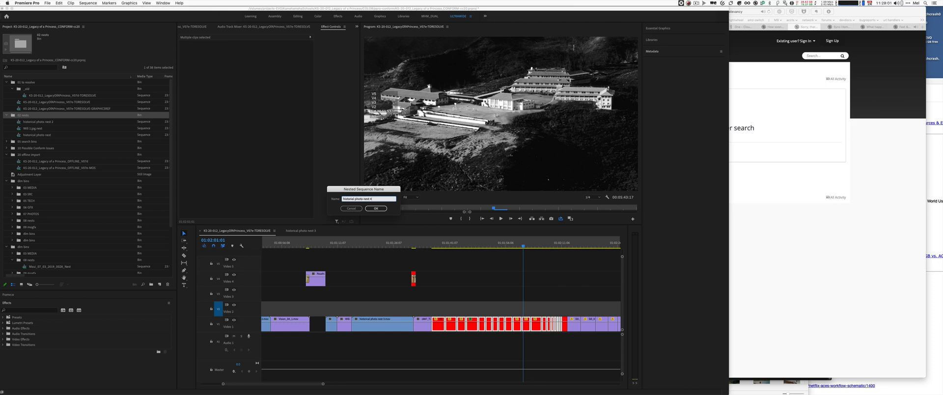
pyautogui.press('Return')
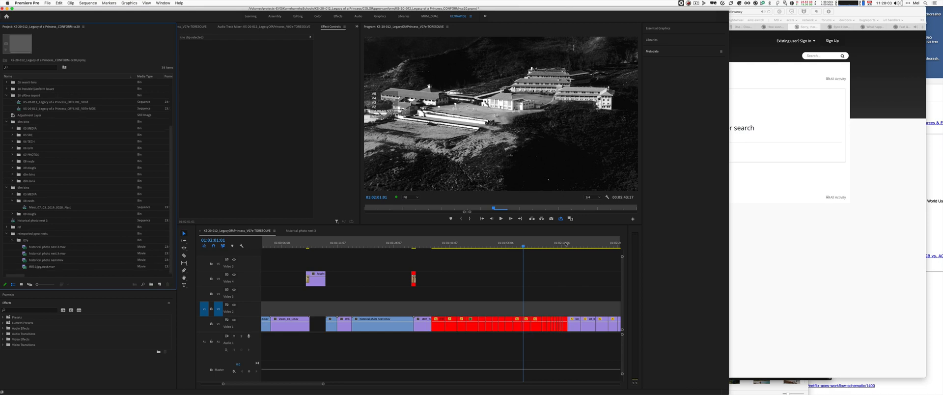
# Step: Reselect the whole red photo run on Video 1 and nest it as "historical photo nest 4"
pyautogui.moveTo(440, 309); pyautogui.dragTo(438, 333)
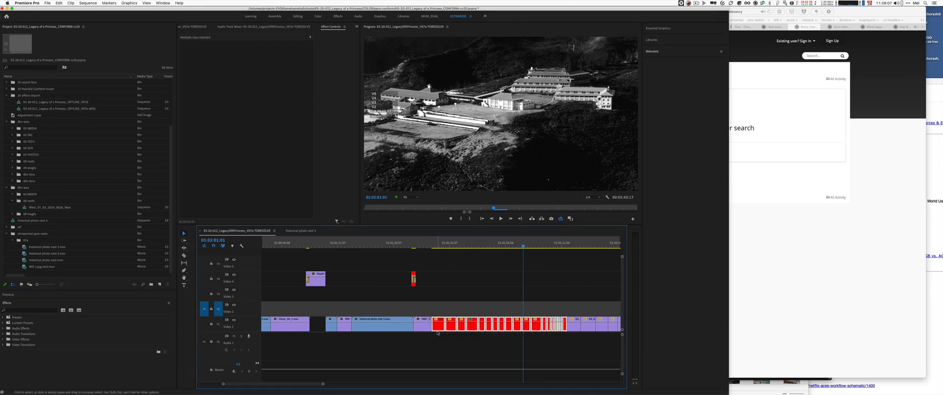
pyautogui.hotkey('alt', 'n')
pyautogui.write('N')
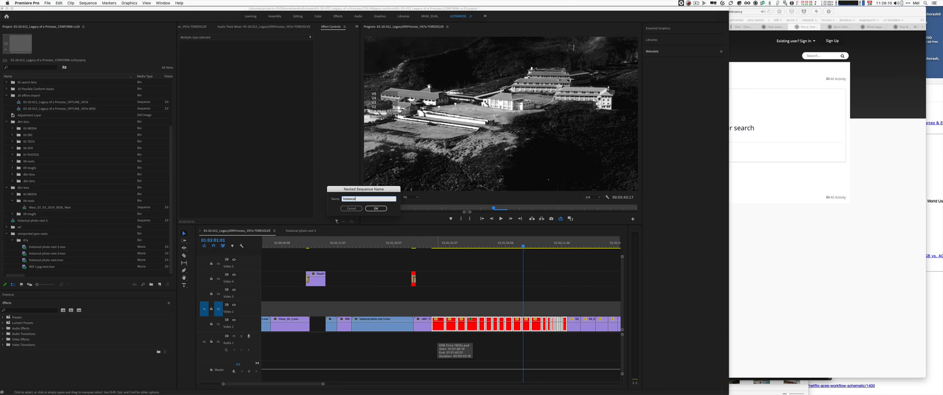
pyautogui.write('istorical photo nes')
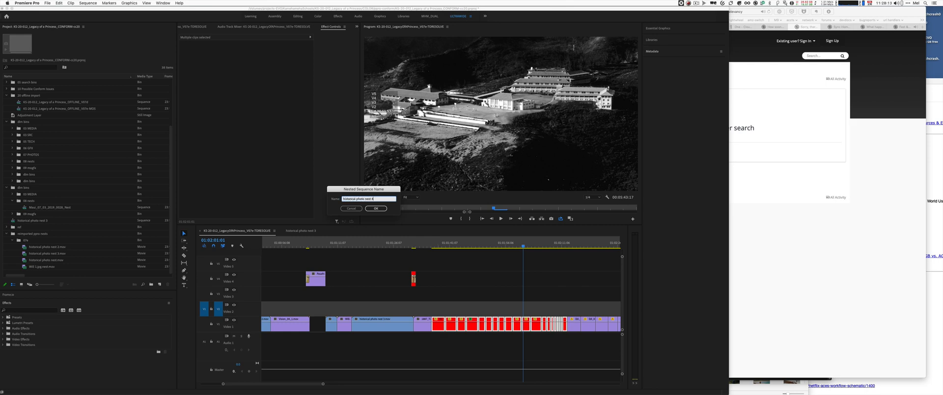
pyautogui.write('t 4')
pyautogui.press('Return')
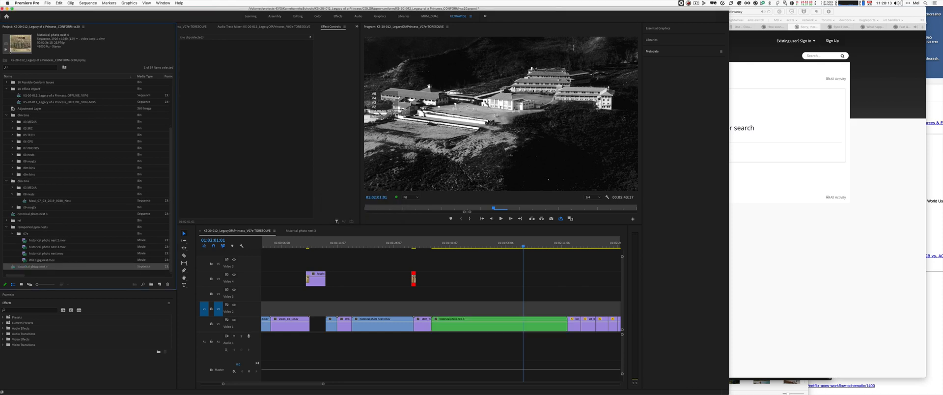
# Step: Open the new photo nest and review its sequence settings, including the preview codec
pyautogui.doubleClick(465, 330)
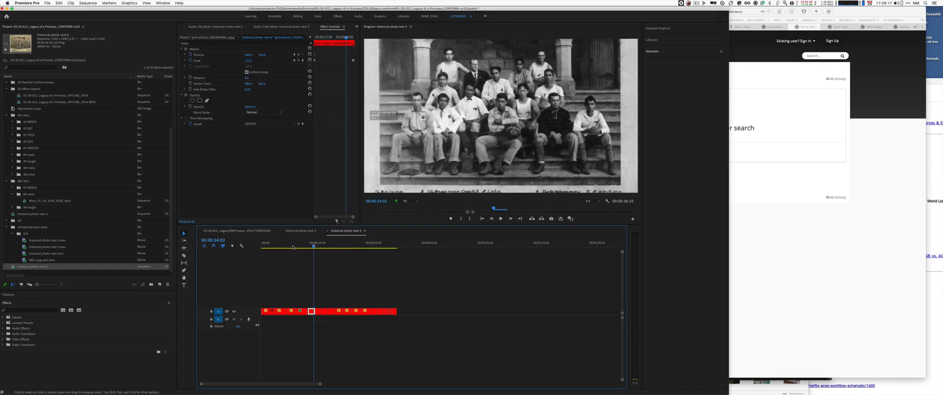
pyautogui.click(317, 267)
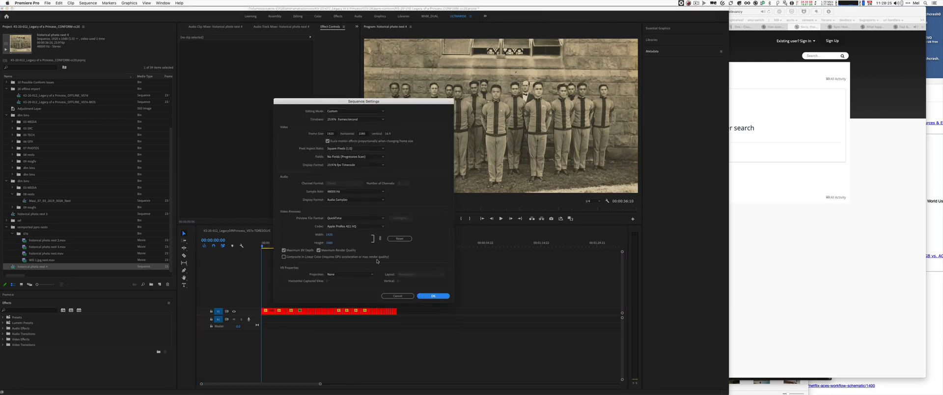
pyautogui.click(373, 229)
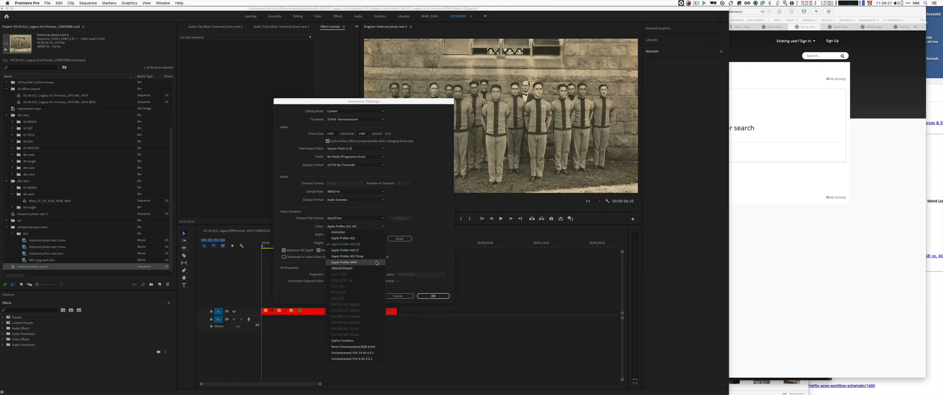
pyautogui.click(303, 119)
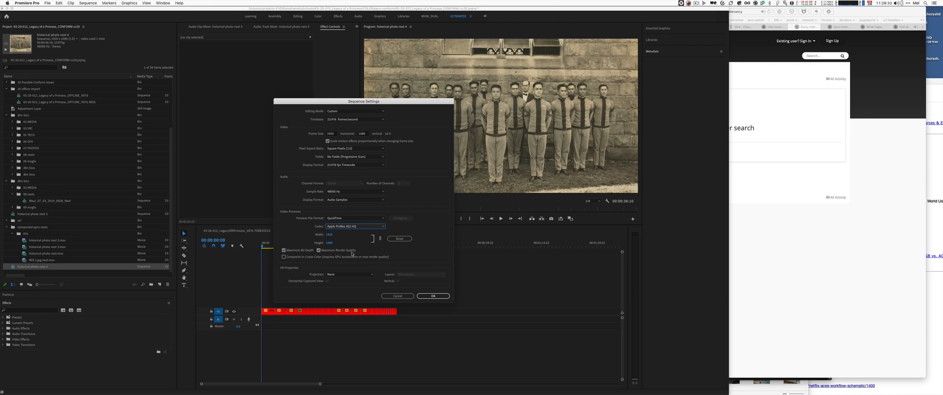
pyautogui.click(441, 296)
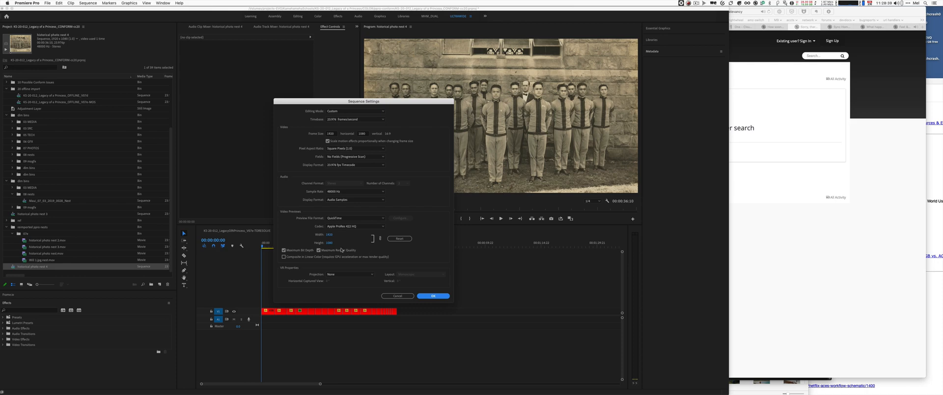
pyautogui.click(434, 297)
# Step: Park the playhead at the start of the nest and begin a media export with the source range Entire Sequence
pyautogui.click(315, 245)
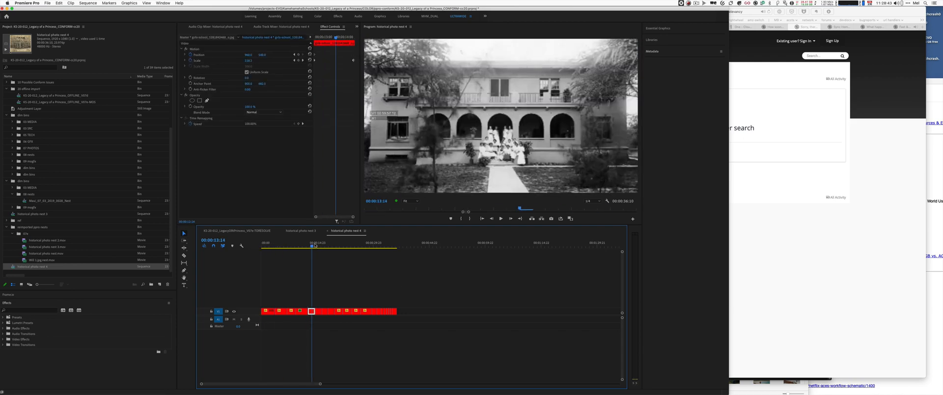
pyautogui.moveTo(315, 245); pyautogui.dragTo(262, 245)
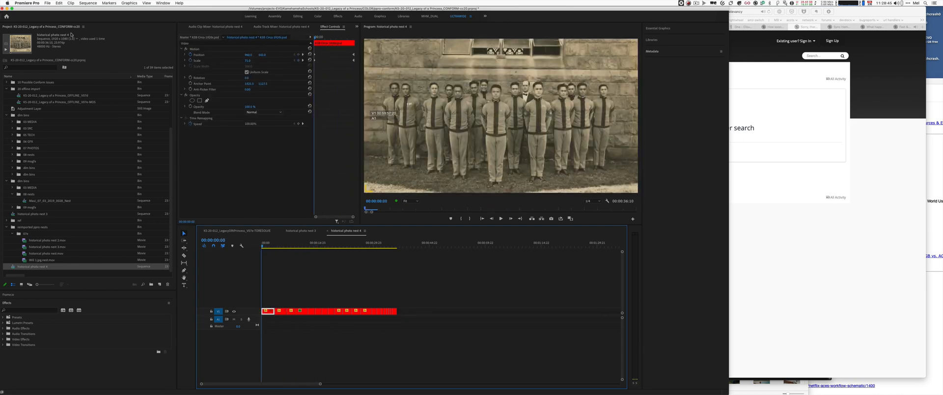
pyautogui.click(47, 3)
pyautogui.moveTo(98, 154)
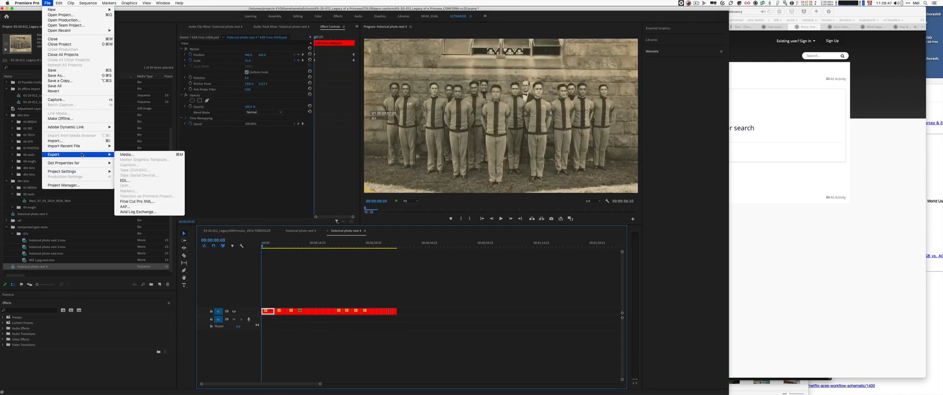
pyautogui.click(144, 155)
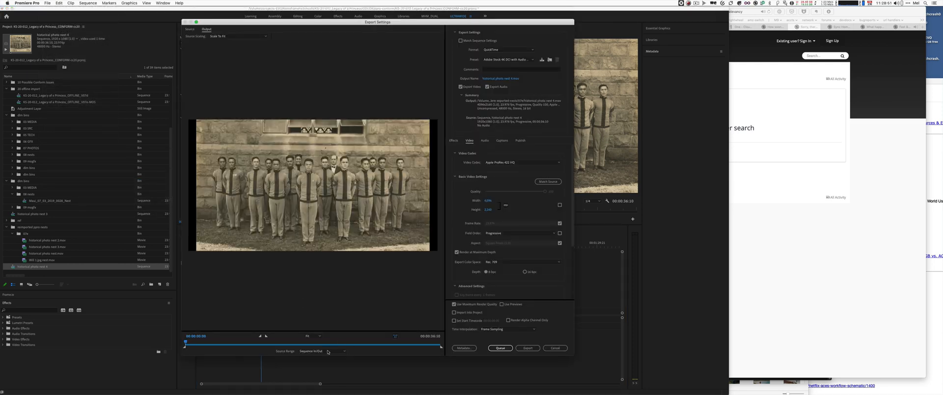
pyautogui.click(327, 351)
pyautogui.click(340, 356)
# Step: Set the export preset to Apple ProRes 422 HQ and enable Use Maximum Render Quality
pyautogui.click(522, 60)
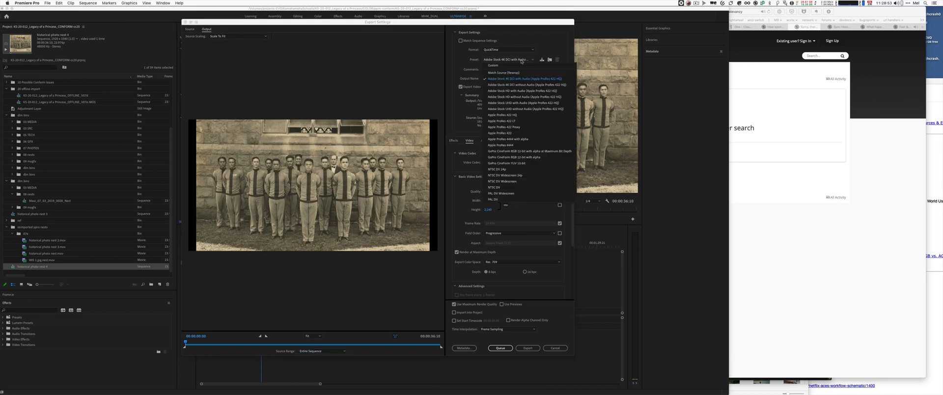
pyautogui.click(515, 116)
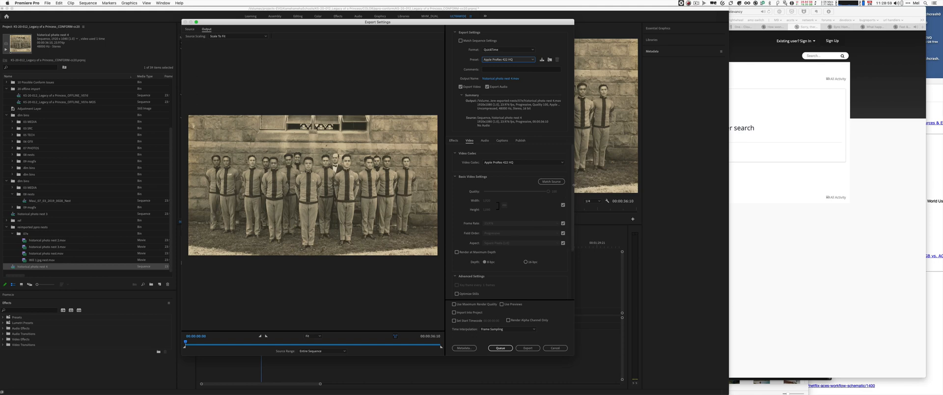
pyautogui.scroll(1, 573, 183)
pyautogui.click(524, 59)
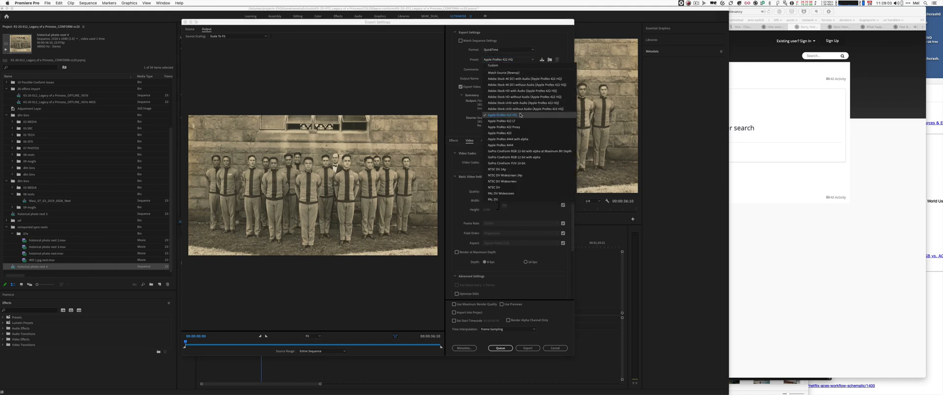
pyautogui.click(525, 116)
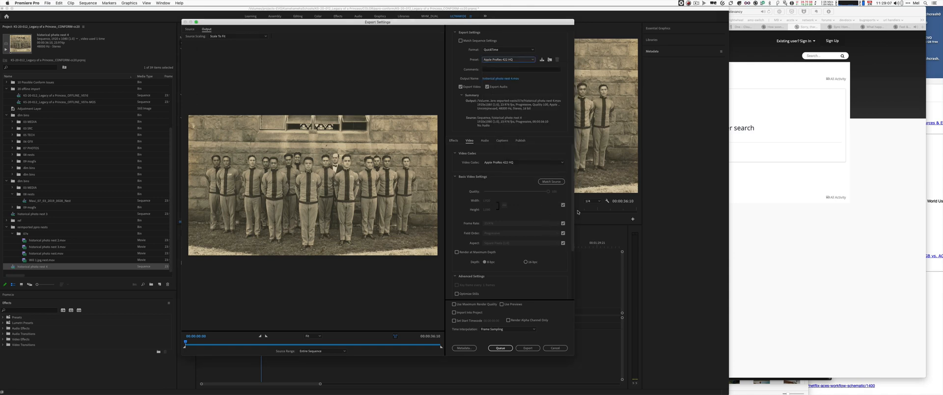
pyautogui.scroll(-1, 568, 235)
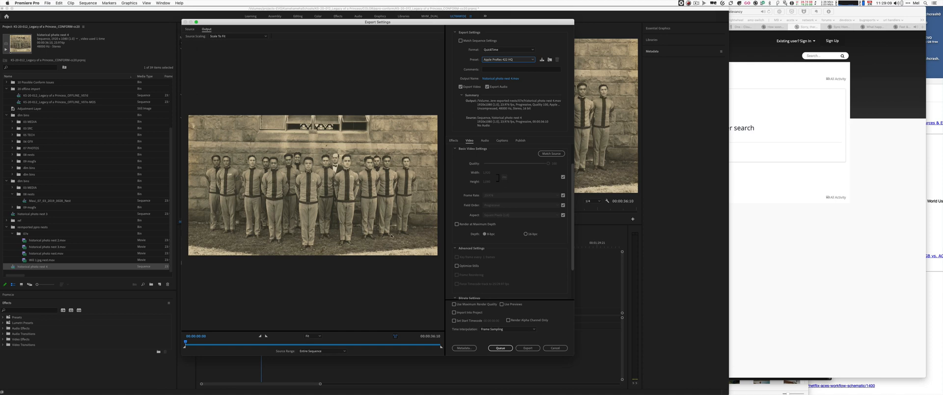
pyautogui.click(489, 306)
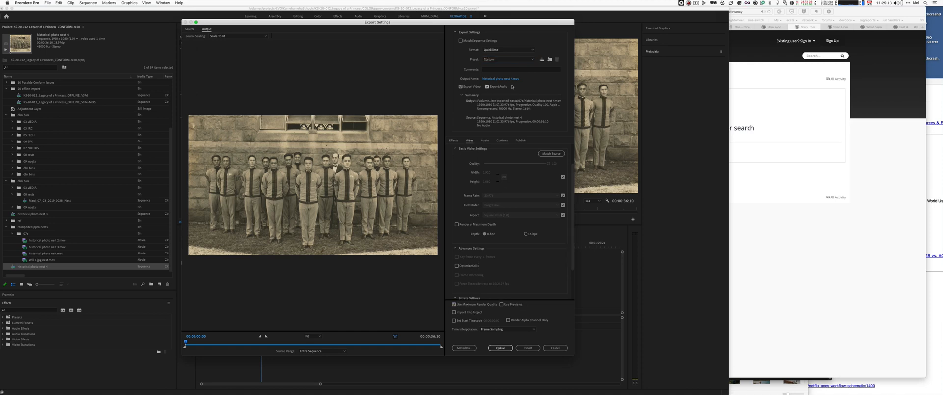
# Step: Set the output to historical photo nest 4.mov in the version subfolder of premiere-exported-nests and export the movie
pyautogui.click(499, 78)
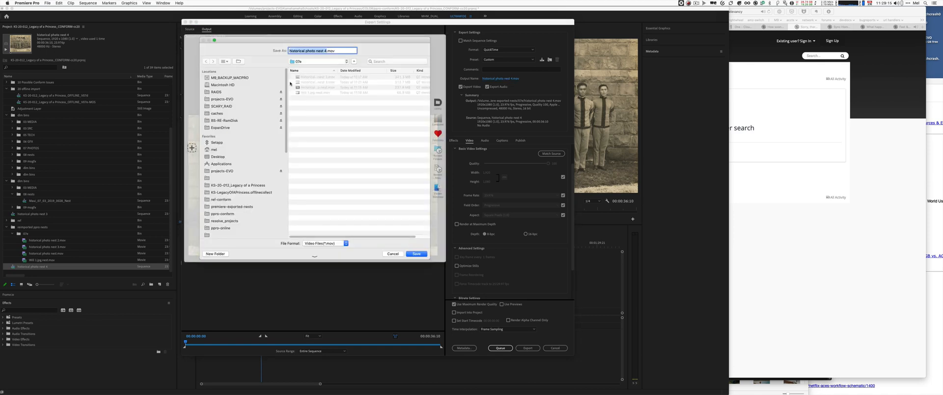
pyautogui.click(315, 62)
pyautogui.click(287, 104)
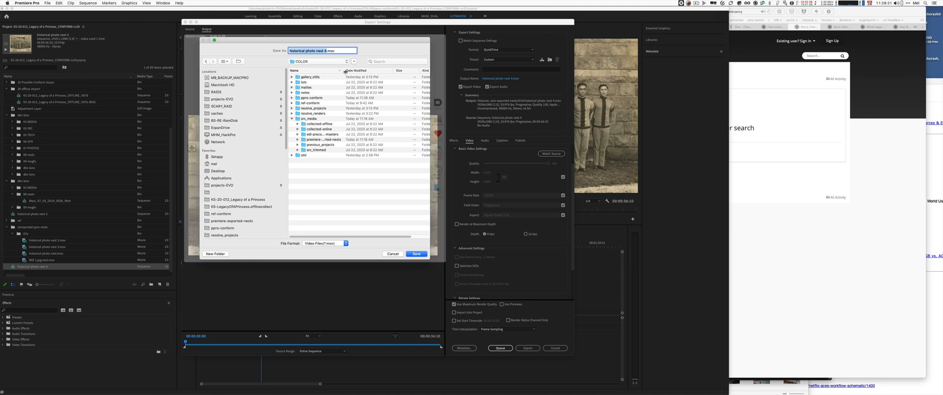
pyautogui.moveTo(343, 70); pyautogui.dragTo(377, 70)
pyautogui.click(327, 118)
pyautogui.click(319, 140)
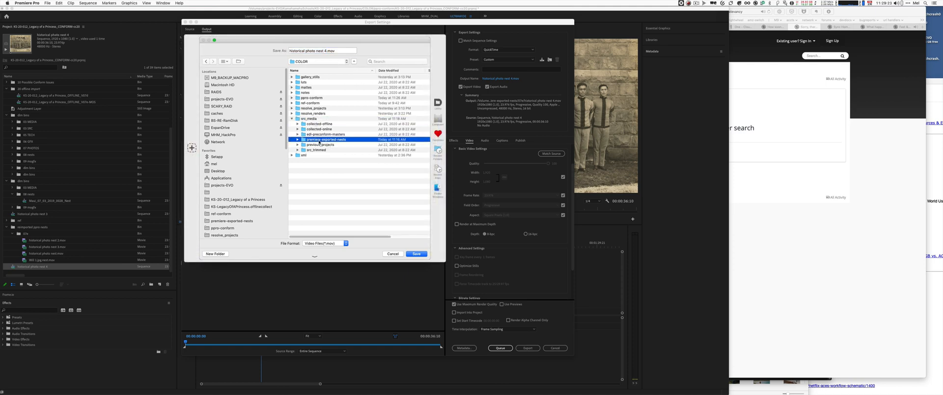
pyautogui.click(298, 140)
pyautogui.click(327, 145)
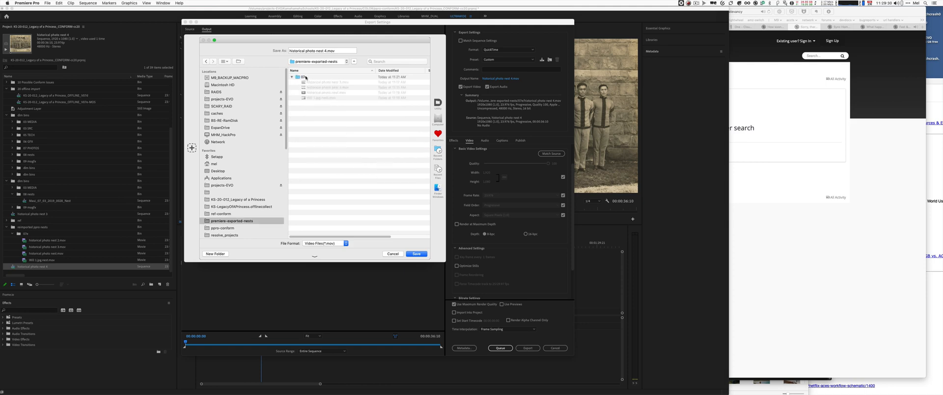
pyautogui.doubleClick(305, 77)
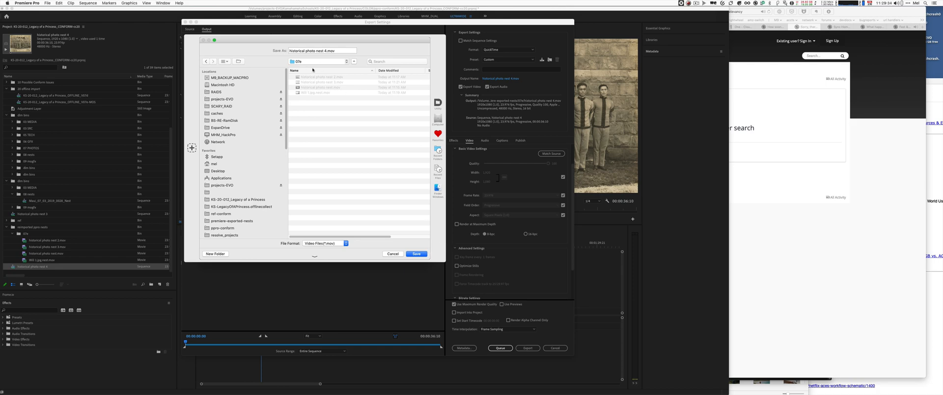
pyautogui.click(420, 255)
pyautogui.click(419, 253)
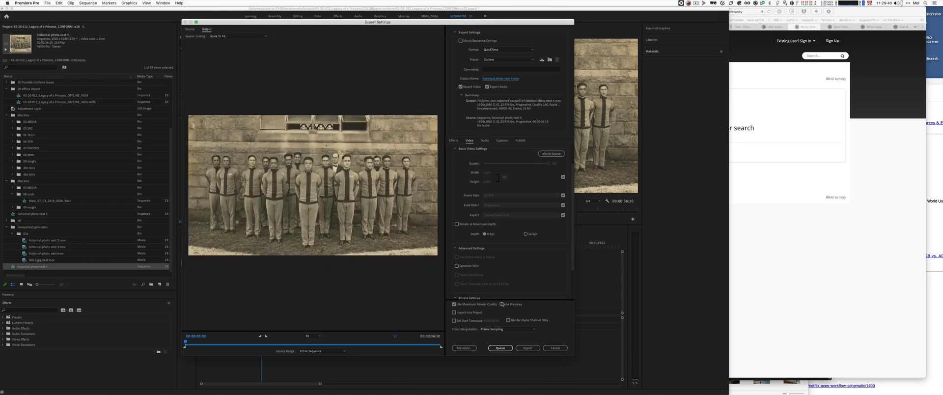
pyautogui.click(528, 348)
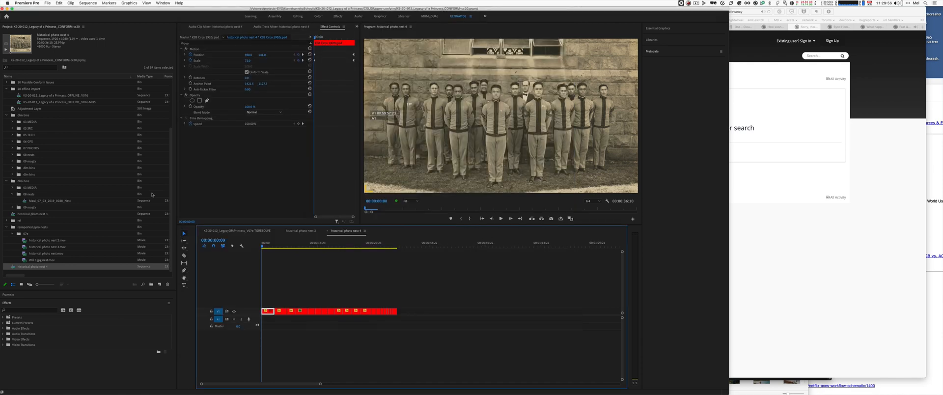
# Step: Import historical photo nest 4.mov from the exported nests folder into the version subfolder of the reimported nests bin
pyautogui.moveTo(171, 221); pyautogui.dragTo(171, 226)
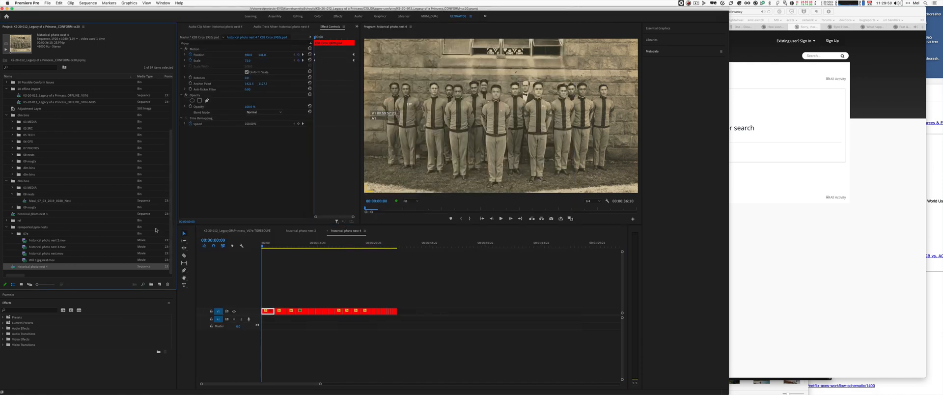
pyautogui.click(40, 228)
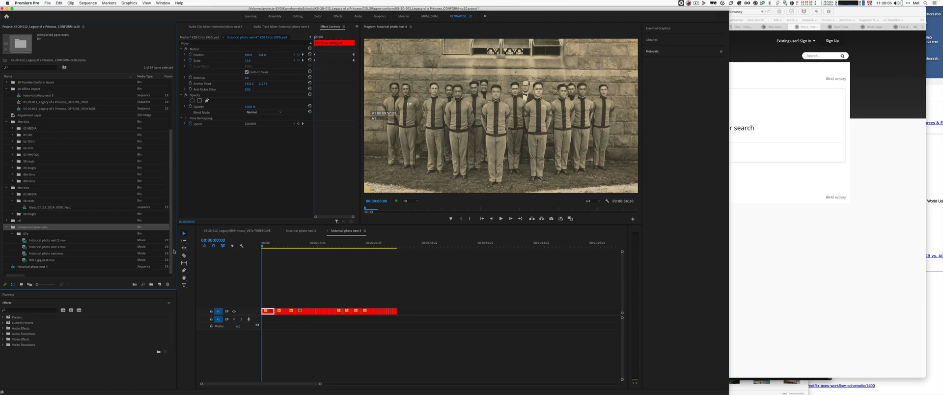
pyautogui.click(25, 234)
pyautogui.press('super+i')
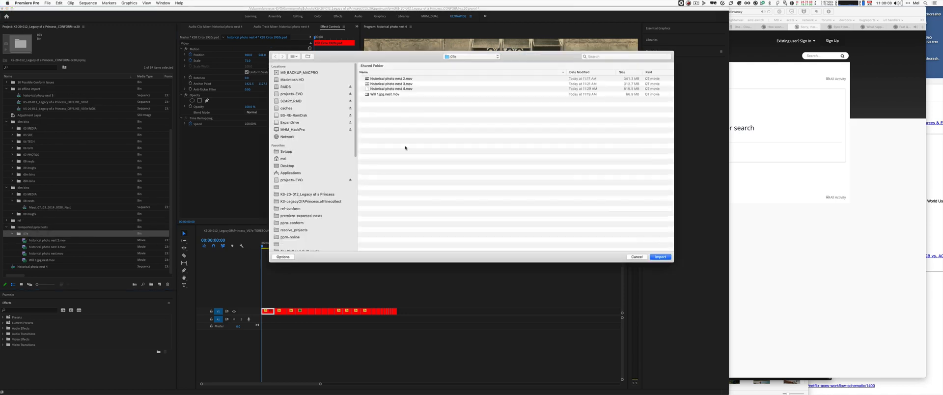
pyautogui.click(313, 215)
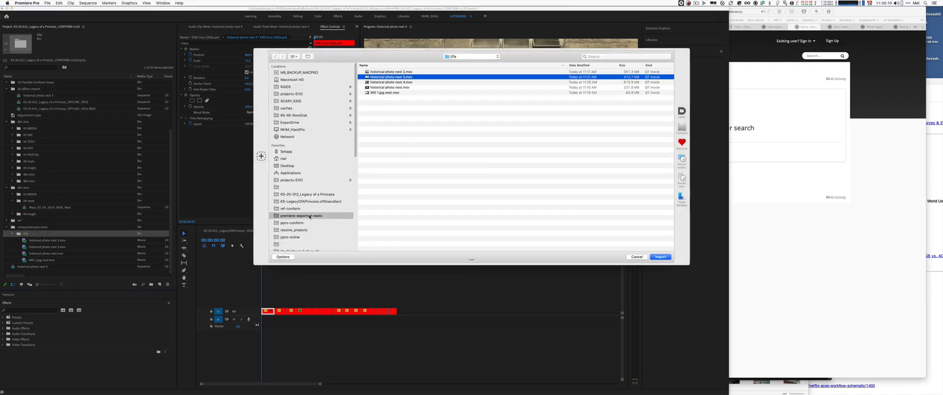
pyautogui.doubleClick(408, 88)
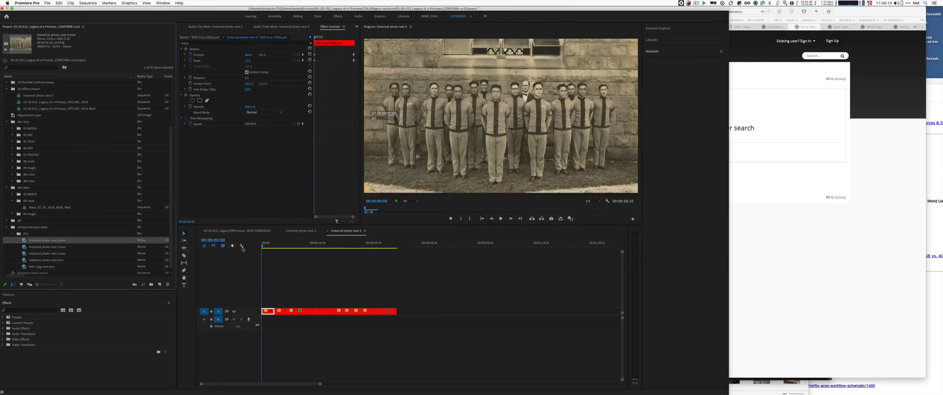
# Step: Place historical photo nest 4.mov on Video 2 of the conform sequence, aligned above the green nest, and check the frames against it
pyautogui.click(235, 230)
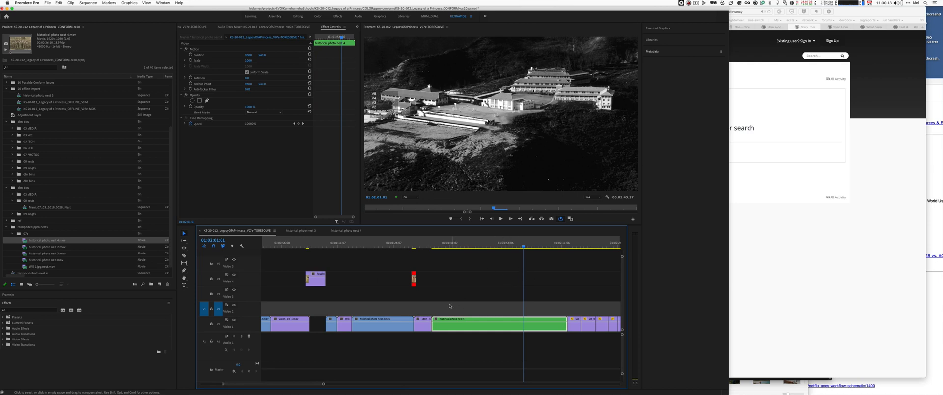
pyautogui.moveTo(47, 240); pyautogui.dragTo(432, 315)
pyautogui.click(454, 246)
pyautogui.click(467, 245)
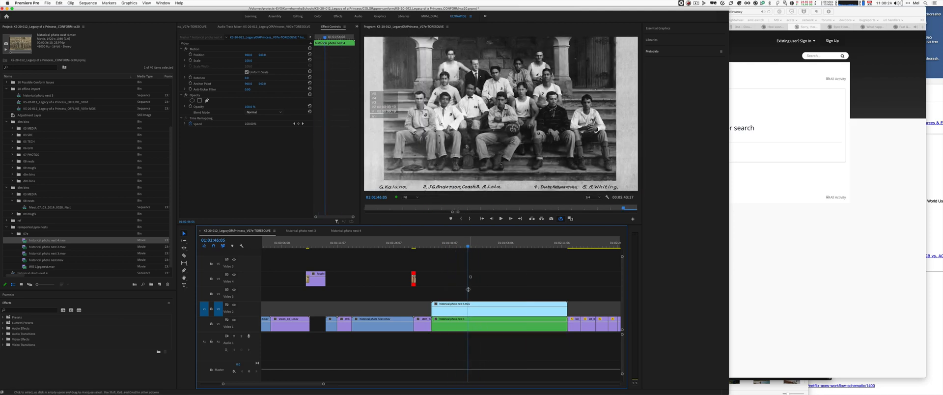
# Step: Delete the green nest from Video 1, move historical photo nest 4.mov down into its place and save the project
pyautogui.press('Delete')
pyautogui.click(481, 313)
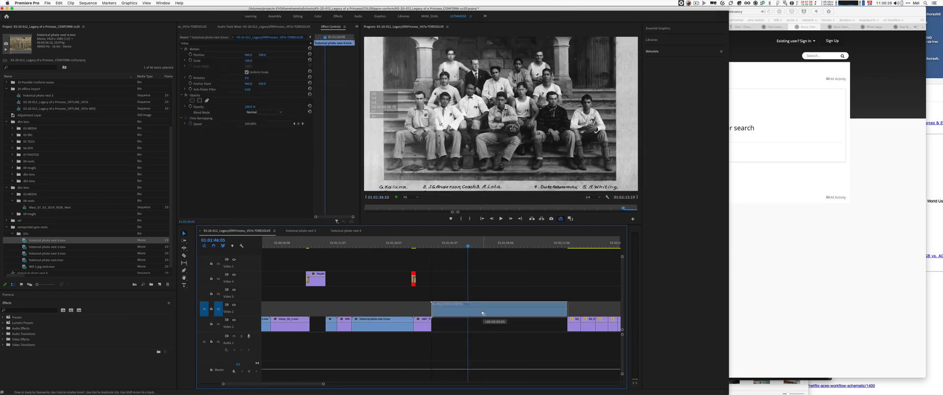
pyautogui.hotkey('alt', 'Down')
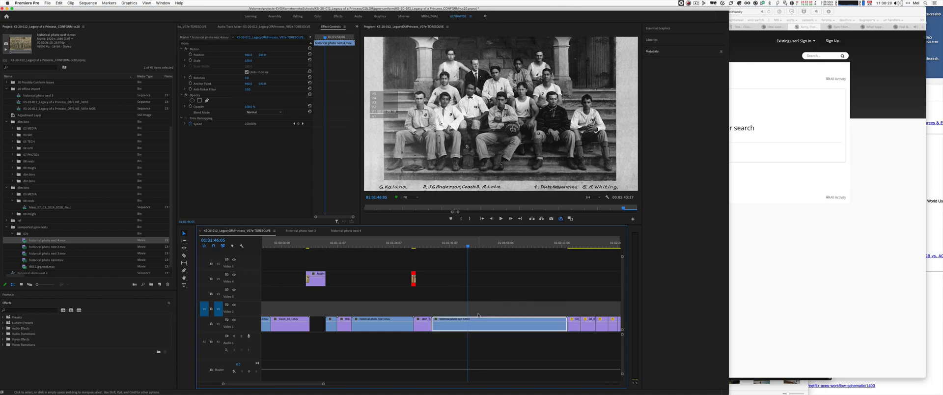
pyautogui.press('super+s')
pyautogui.moveTo(435, 245); pyautogui.dragTo(507, 246)
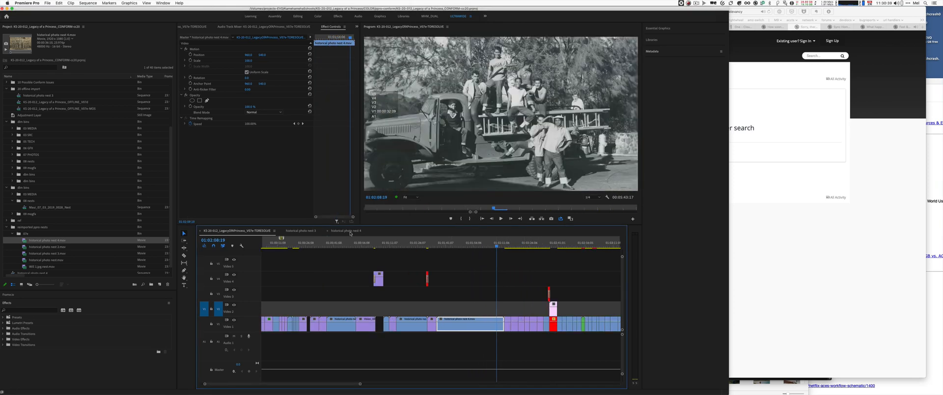
# Step: Close the historical photo nest 3 timeline, look through historical photo nest 4 and park the playhead at its start
pyautogui.click(352, 232)
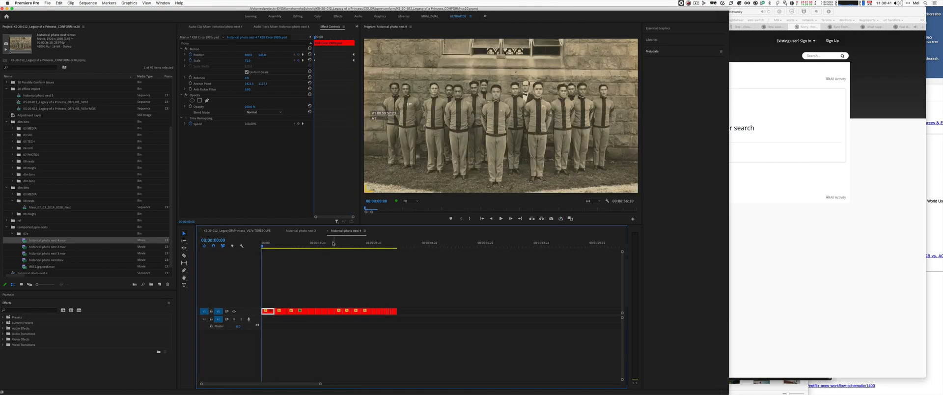
pyautogui.moveTo(269, 257); pyautogui.dragTo(347, 253)
pyautogui.press('Home')
pyautogui.click(282, 231)
pyautogui.moveTo(324, 243); pyautogui.dragTo(285, 250)
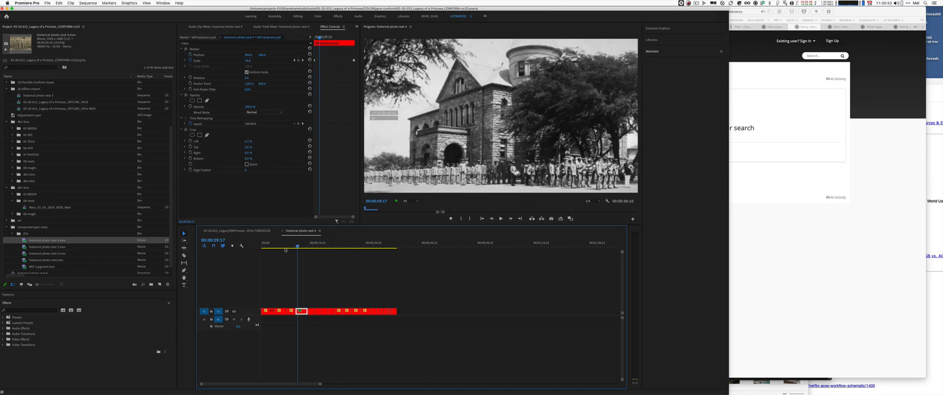
pyautogui.press('Home')
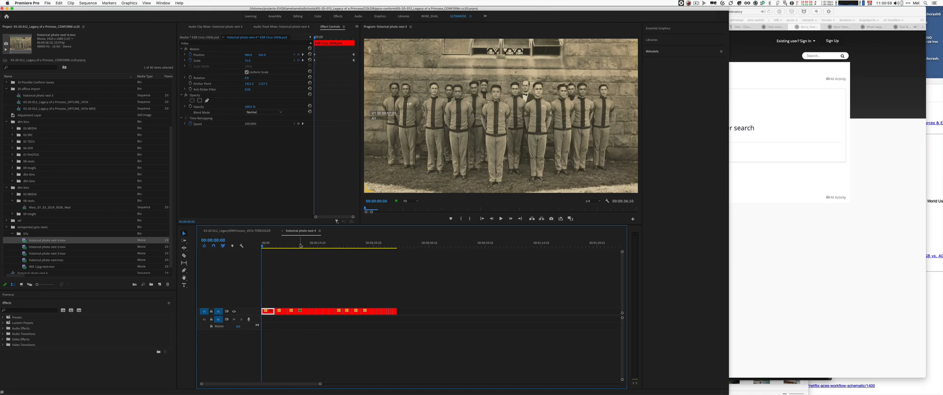
pyautogui.moveTo(266, 246)
pyautogui.mouseDown()
pyautogui.moveTo(346, 246)
pyautogui.moveTo(249, 246)
pyautogui.mouseUp()
# Step: Begin a CMX 3600 EDL export of historical photo nest 4, keeping the offered title and export settings
pyautogui.click(47, 3)
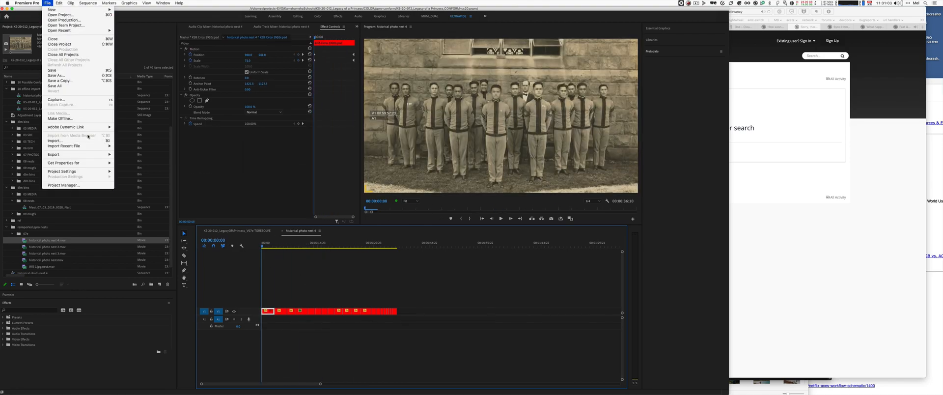
pyautogui.click(123, 124)
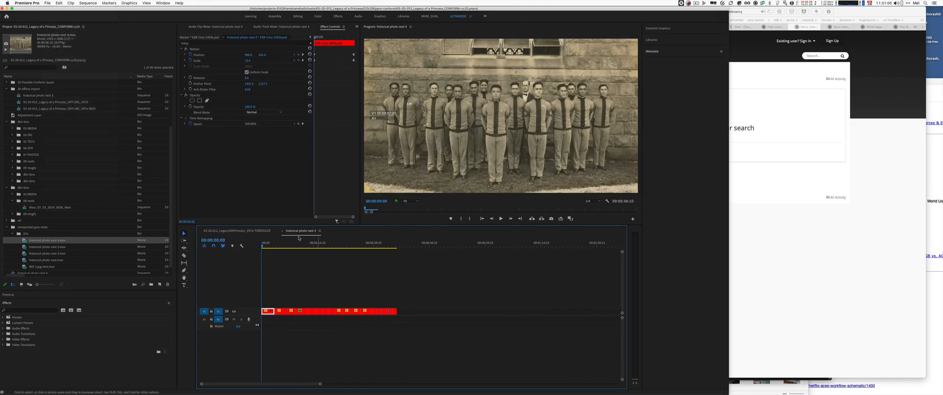
pyautogui.click(47, 3)
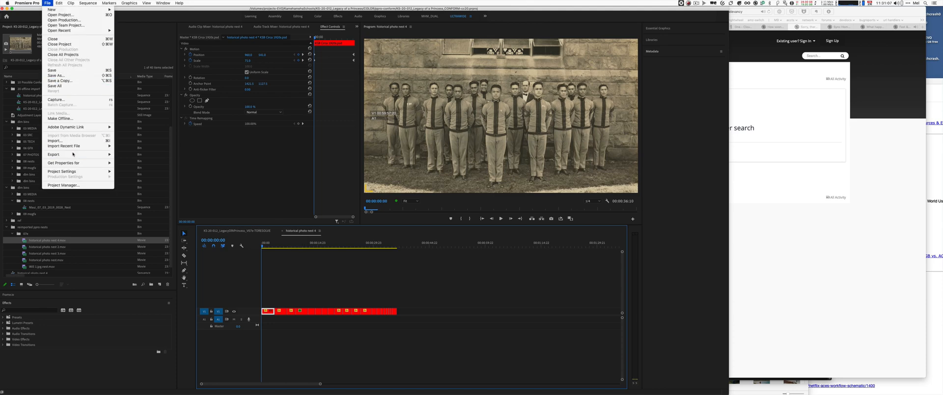
pyautogui.moveTo(73, 154)
pyautogui.click(134, 176)
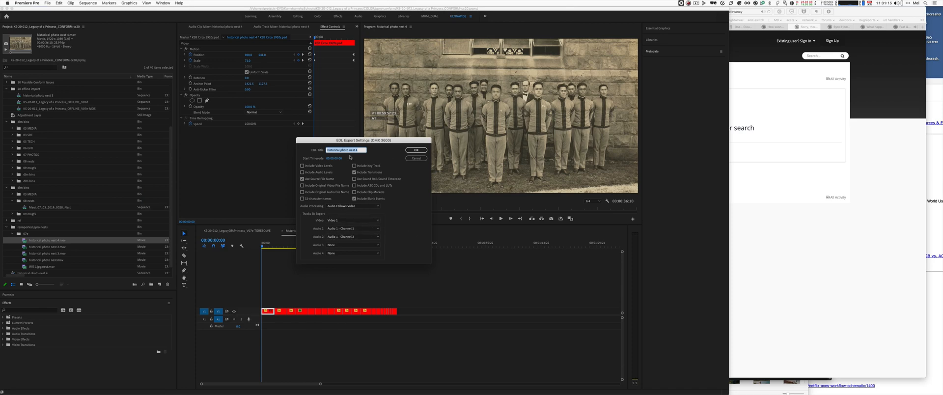
pyautogui.click(416, 152)
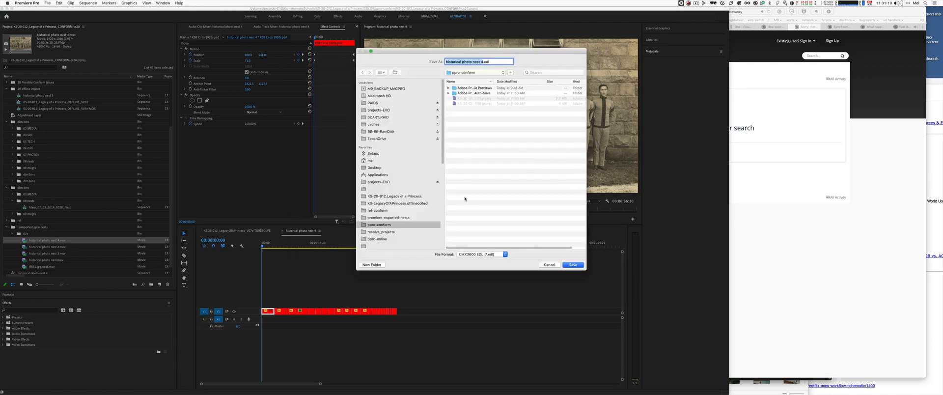
# Step: Save the EDL as historical photo nest 4.edl in the version subfolder of premiere-exported-nests
pyautogui.click(399, 217)
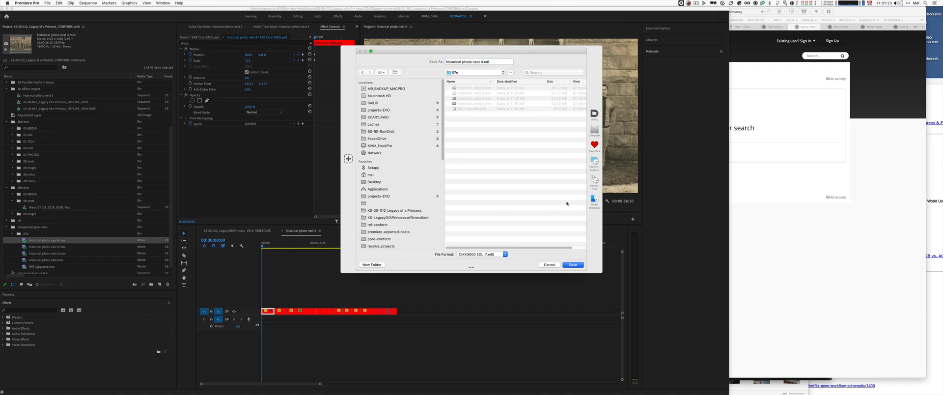
pyautogui.moveTo(495, 82); pyautogui.dragTo(516, 82)
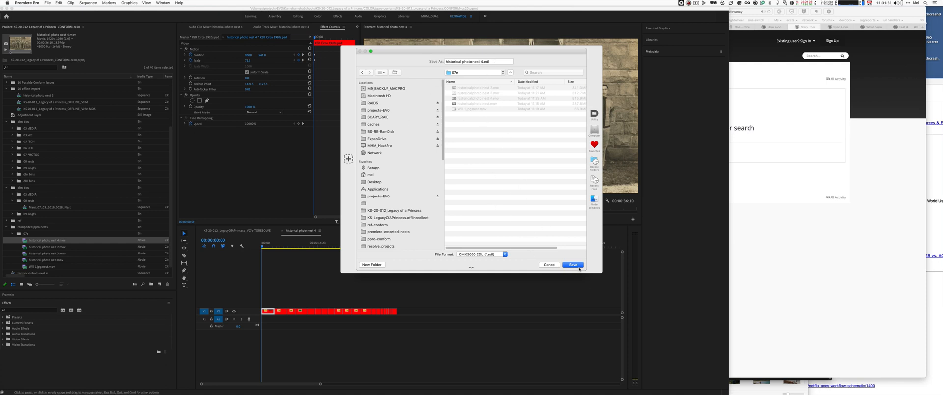
pyautogui.press('Return')
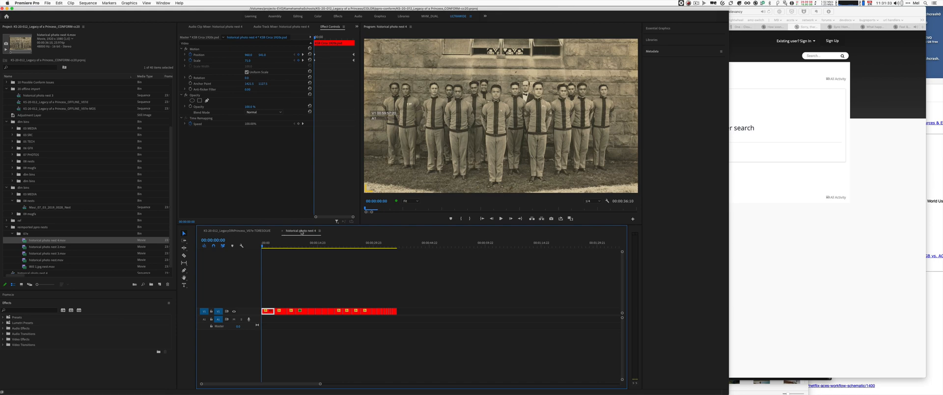
# Step: Compare the reimported movie in the conform sequence with the photos in historical photo nest 4, ending on the conform sequence
pyautogui.click(276, 231)
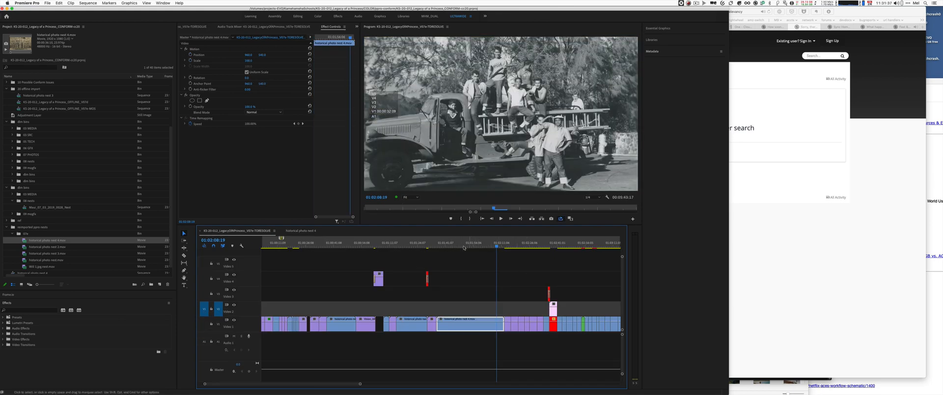
pyautogui.click(313, 232)
pyautogui.moveTo(268, 244); pyautogui.dragTo(357, 245)
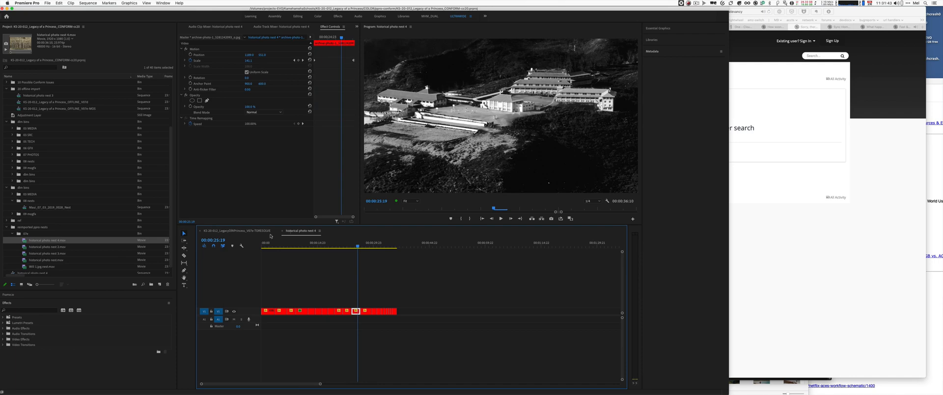
pyautogui.click(237, 231)
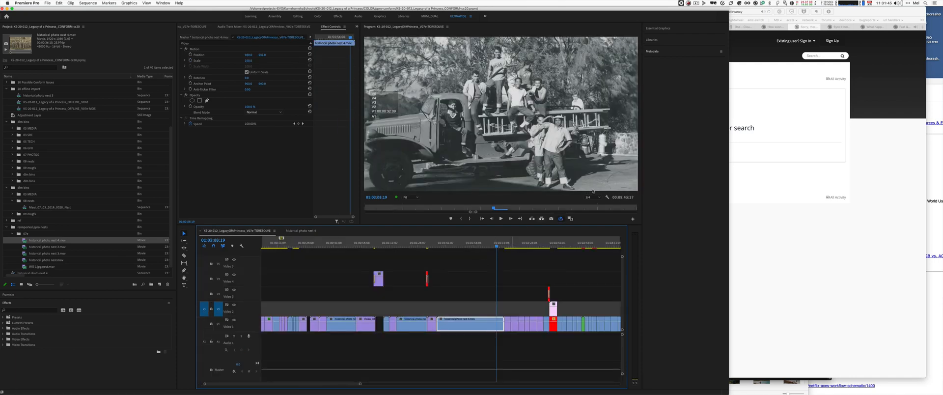